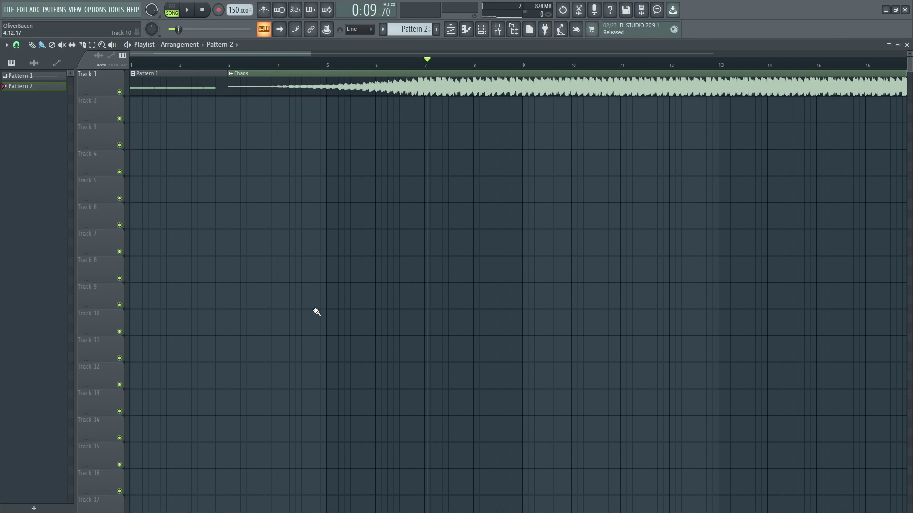
Play Pattern 1 from the start of the arrangement and stop playback.
scroll(222, 306, down, 5)
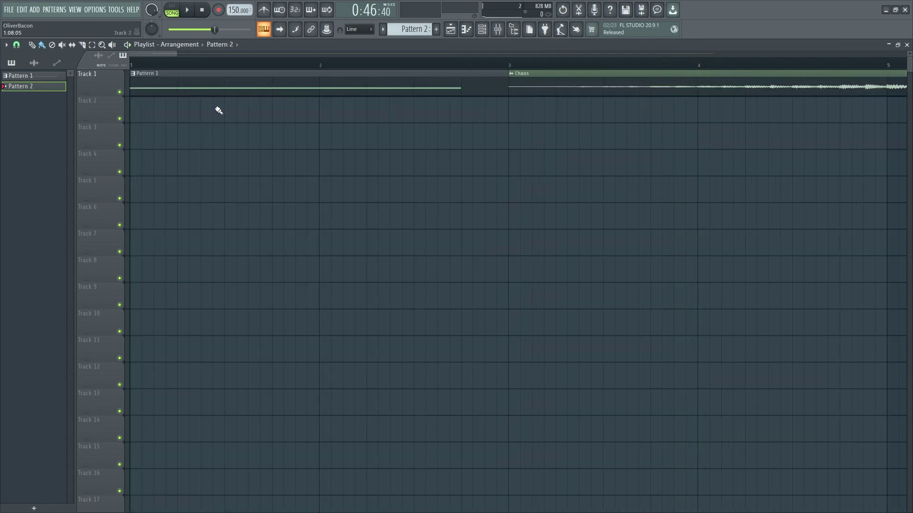
scroll(246, 162, down, 6)
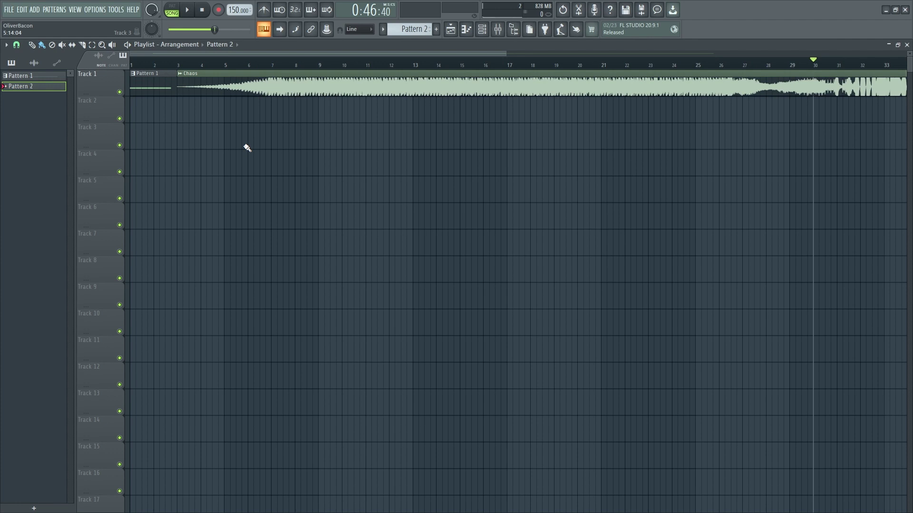
scroll(58, 216, up, 6)
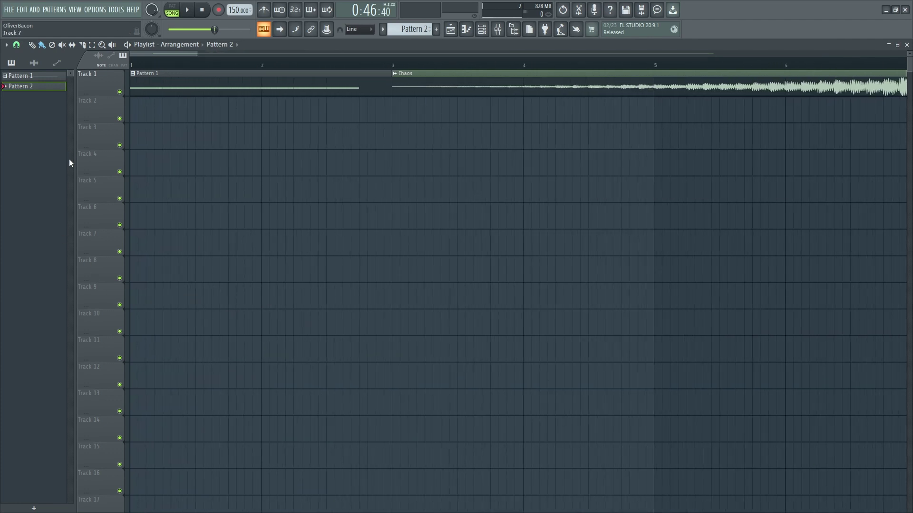
click(142, 65)
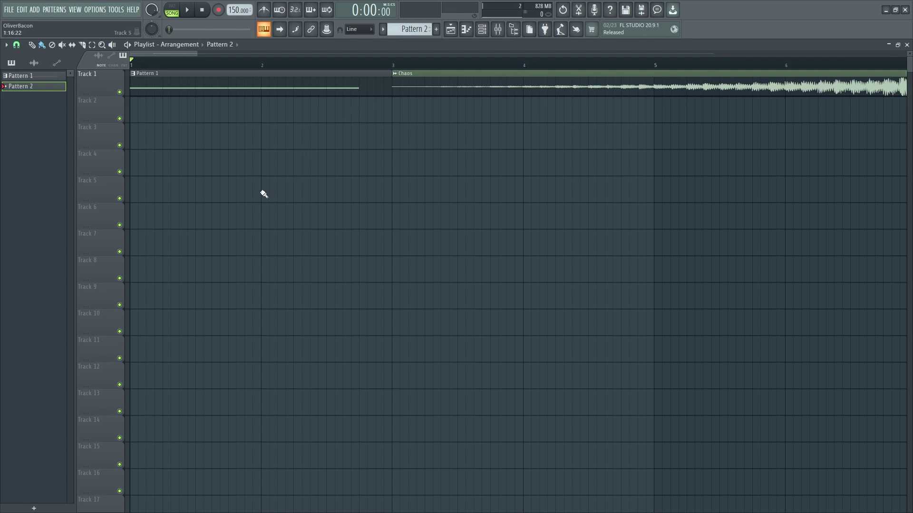
key(space)
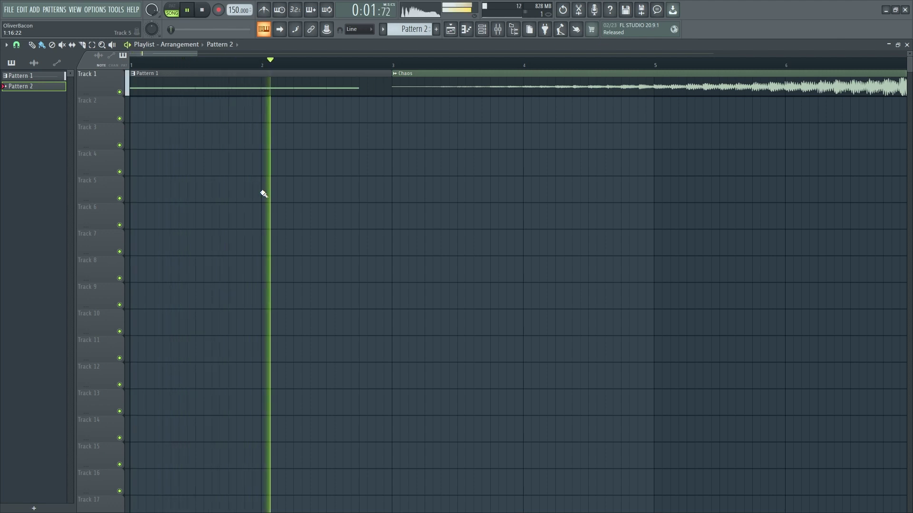
key(space)
scroll(263, 194, down, 2)
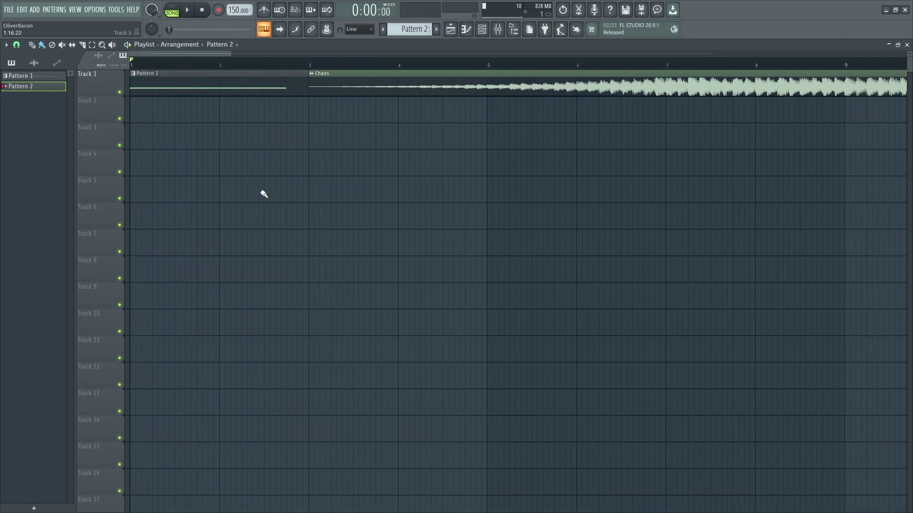
Select the second beat of bar 2 on the timeline, play it back, and clear the selection.
scroll(186, 81, up, 5)
scroll(468, 86, down, 2)
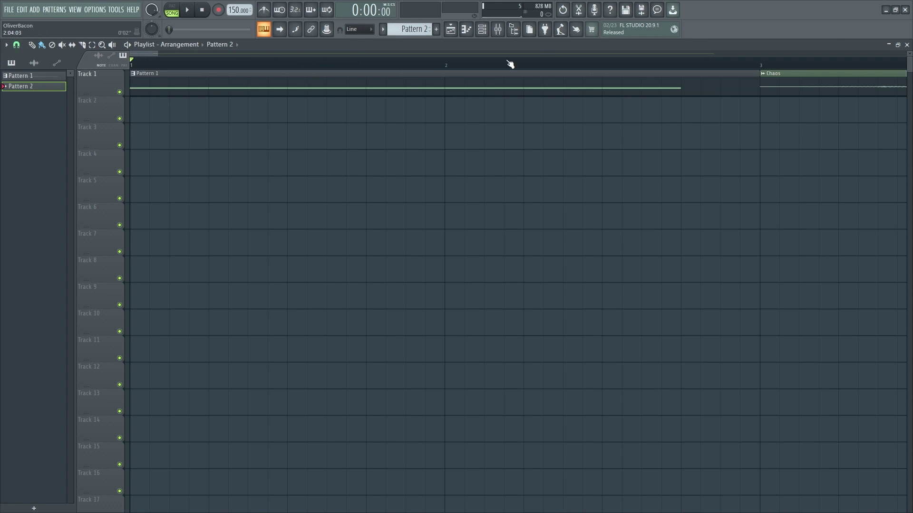
drag(532, 65, 602, 67)
key(space)
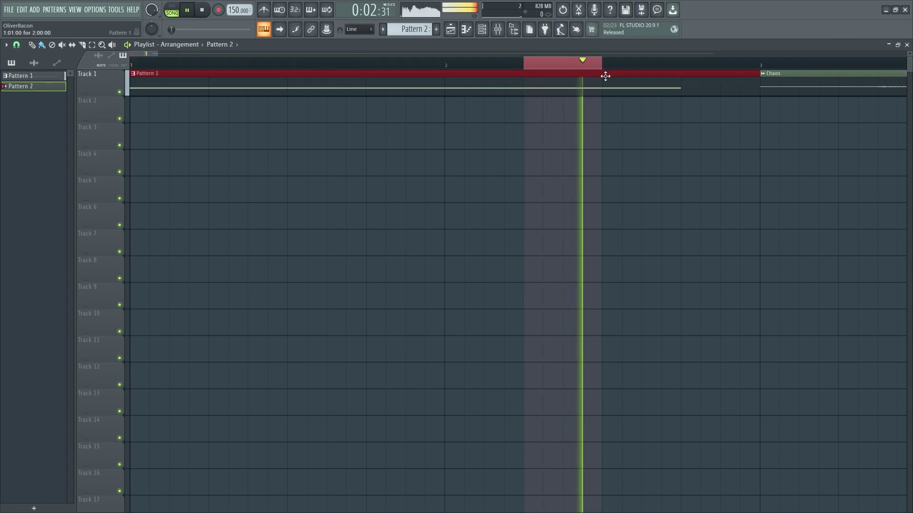
key(space)
scroll(281, 251, down, 3)
ctrl+click(460, 65)
scroll(284, 250, down, 2)
scroll(283, 250, up, 5)
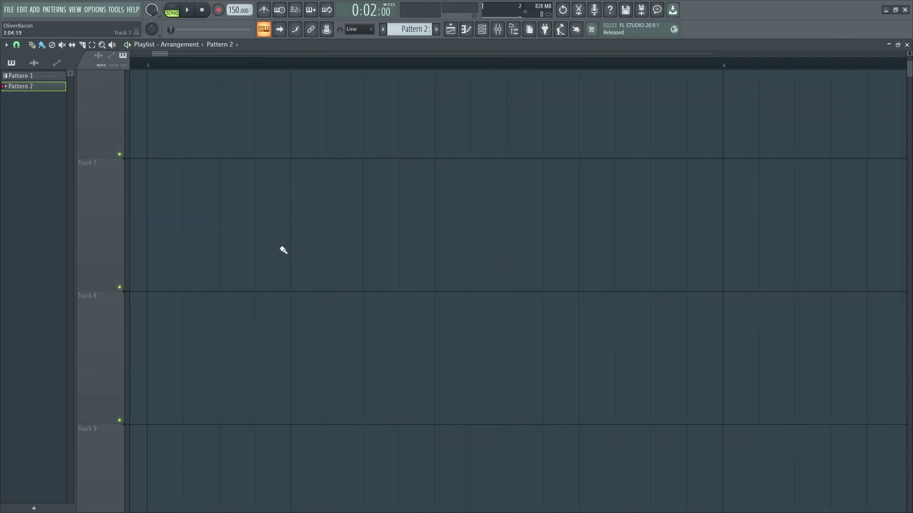
scroll(285, 250, down, 4)
scroll(290, 254, down, 4)
scroll(290, 255, down, 4)
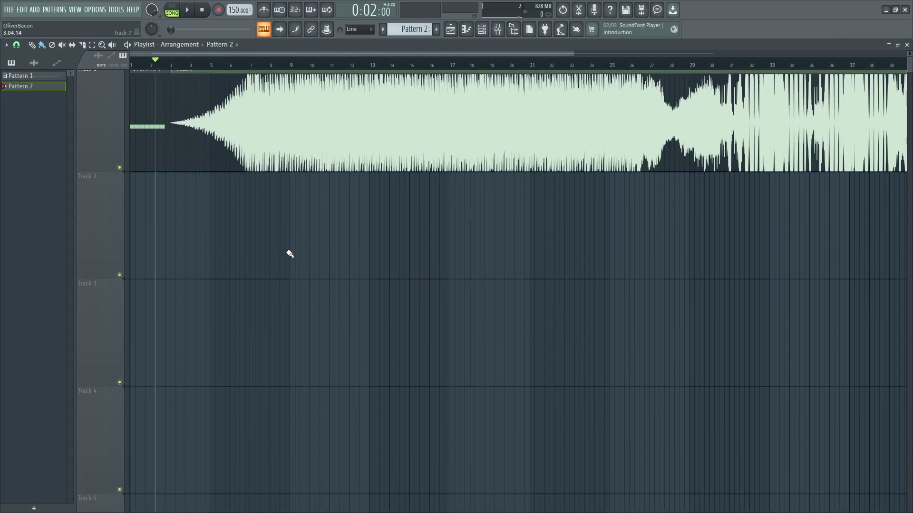
scroll(290, 255, down, 1)
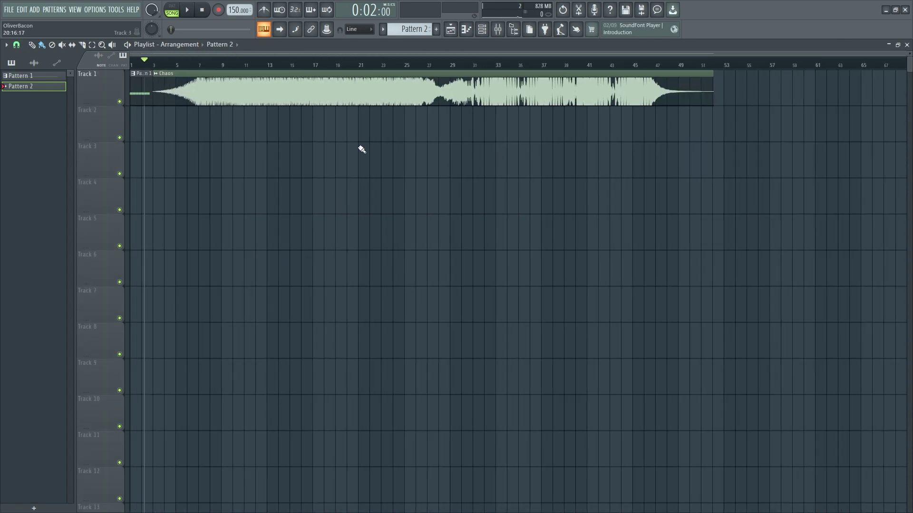
scroll(230, 196, up, 8)
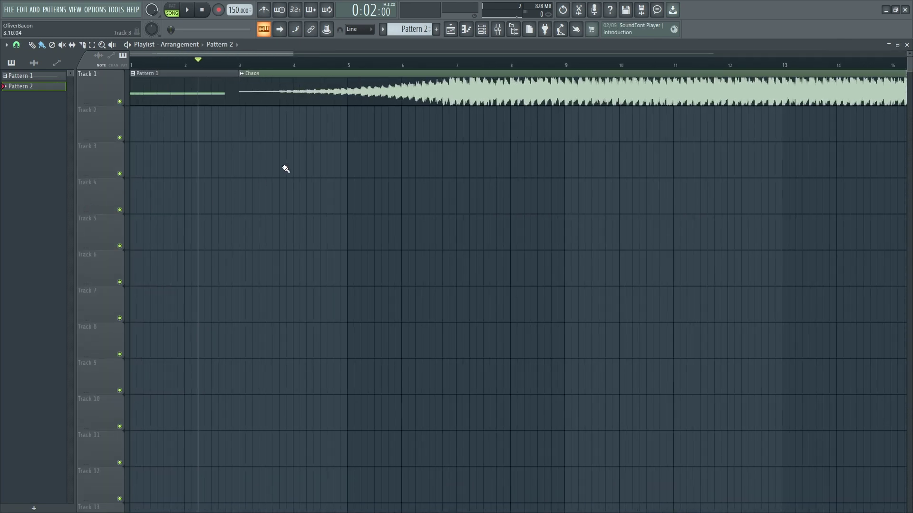
drag(262, 64, 255, 64)
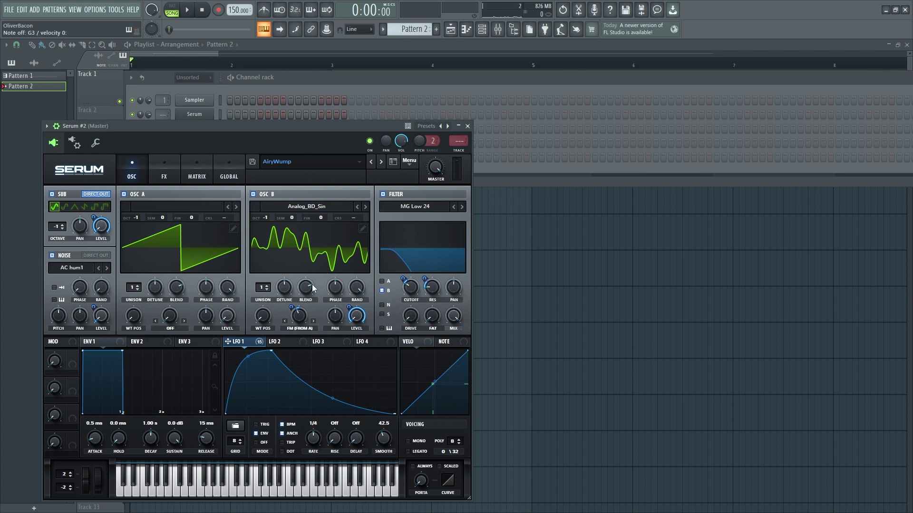
Check the modulation options of oscillator B's FM (from A) warp control and try adjusting its amount.
right_click(297, 303)
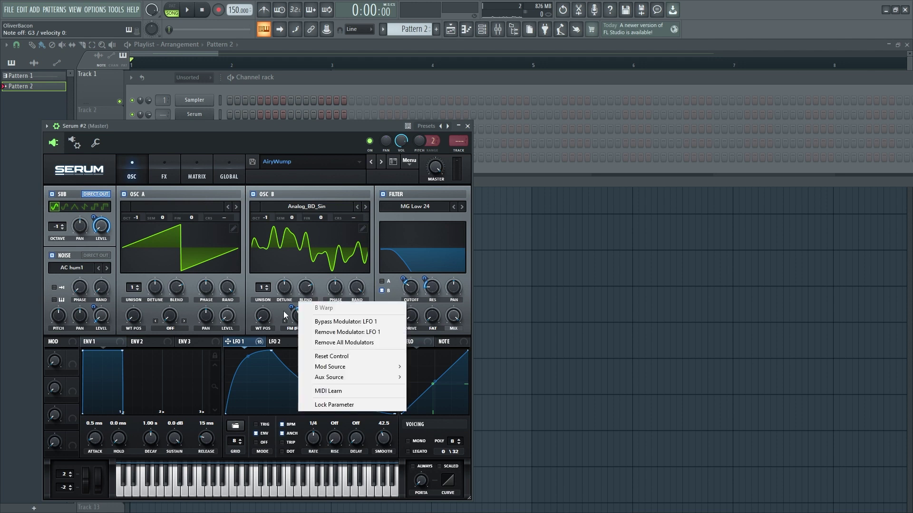
click(283, 312)
drag(299, 322, 323, 349)
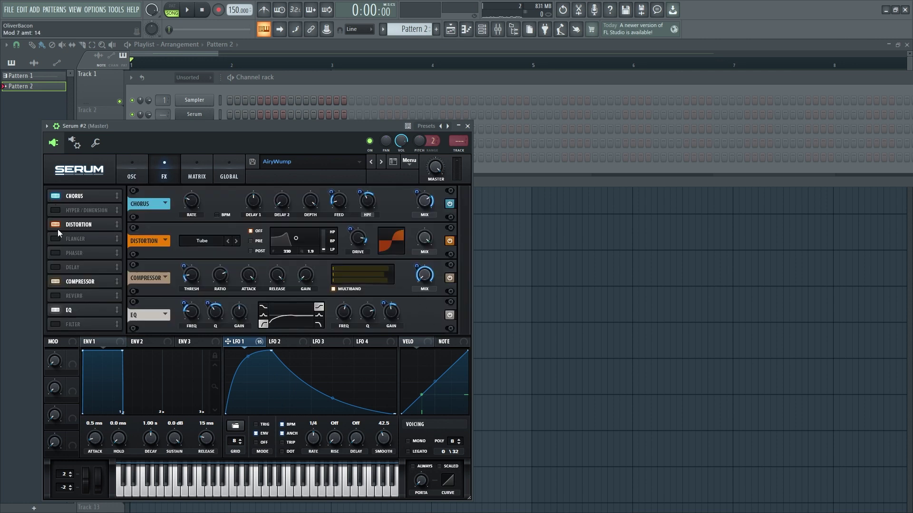
Switch off the EQ, compressor and distortion effects in the AiryWump patch, leaving only the chorus.
click(57, 310)
click(57, 282)
click(57, 224)
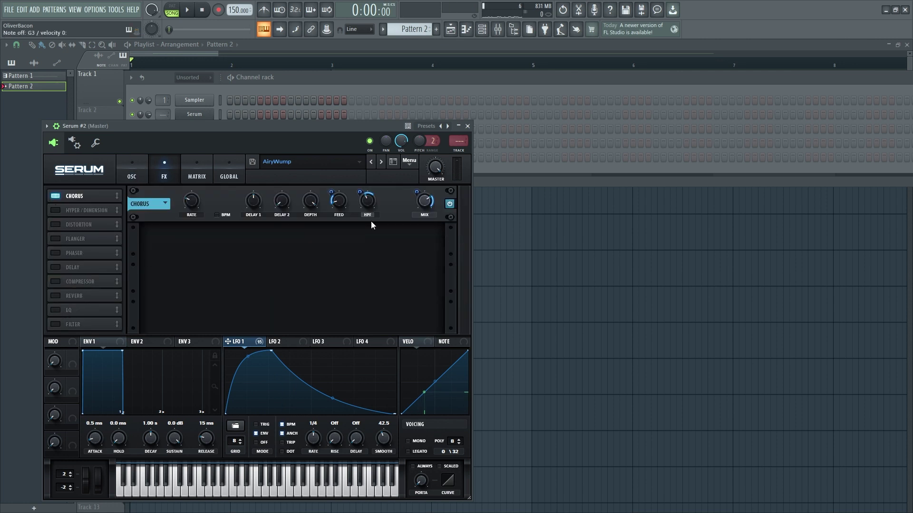
Examine the AiryWump patch's oscillator settings and its chorus, distortion, compressor and EQ effects.
click(132, 173)
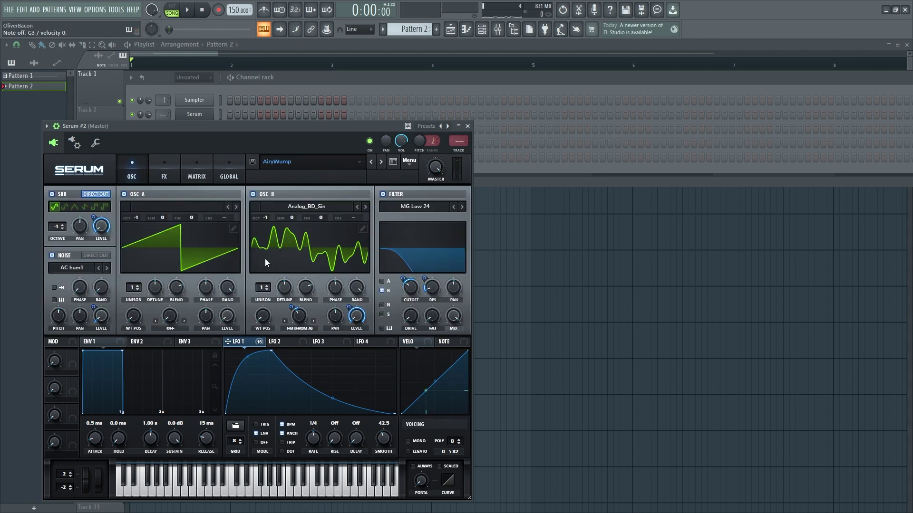
click(177, 172)
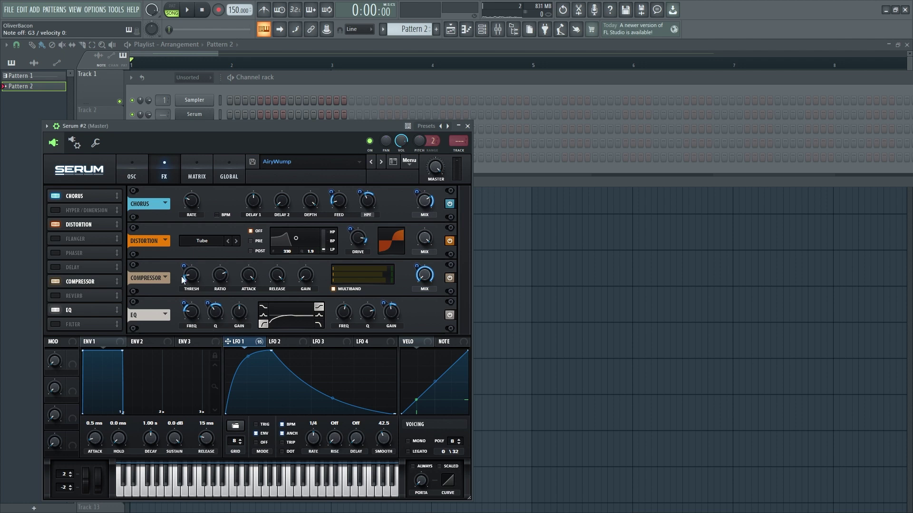
mouse_move(201, 284)
click(370, 216)
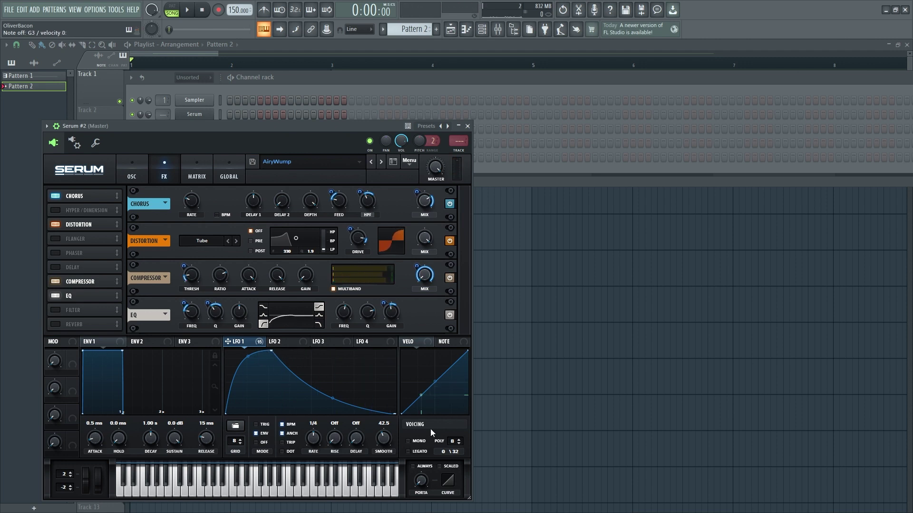
click(139, 177)
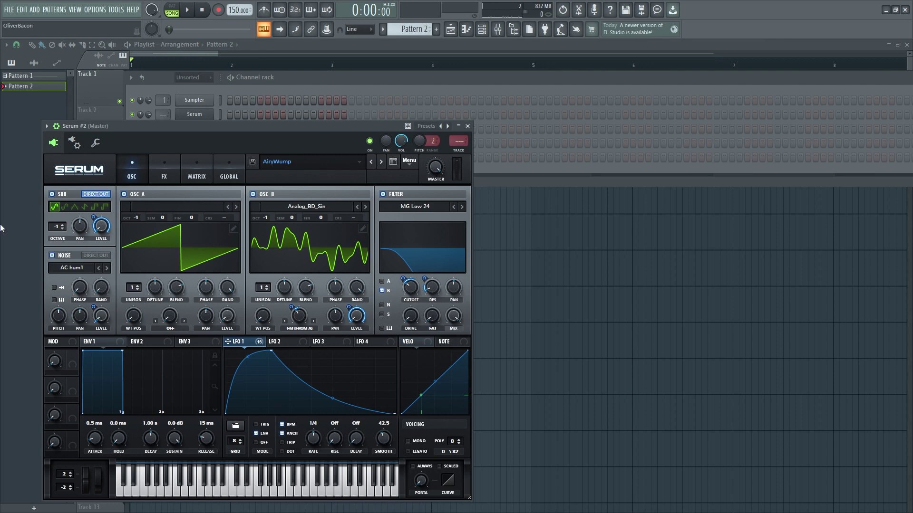
click(168, 182)
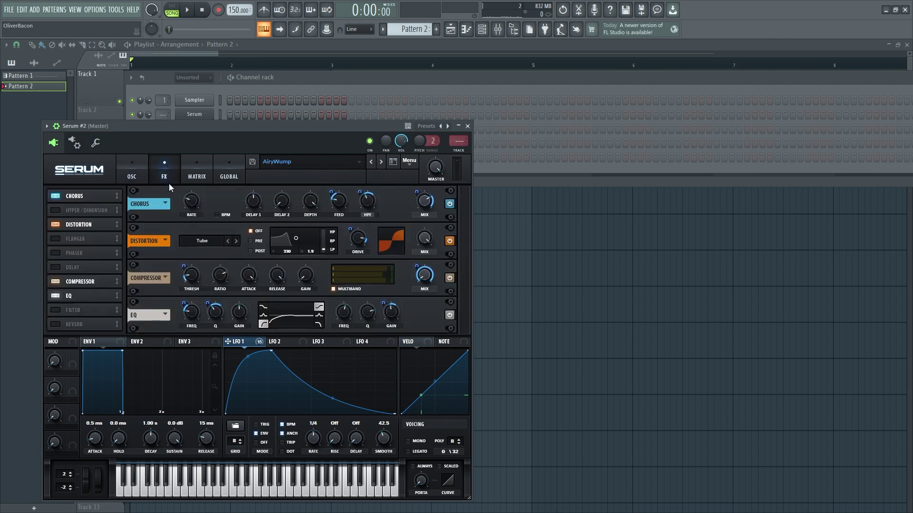
click(135, 179)
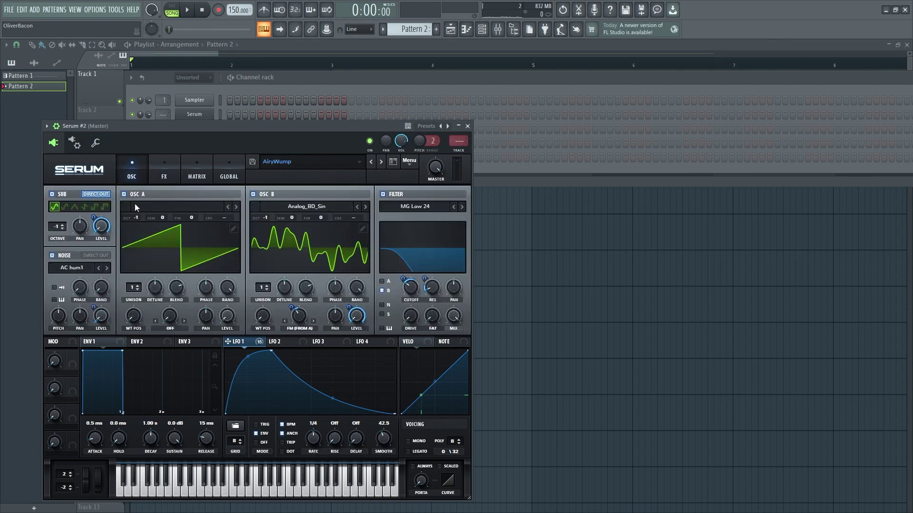
Lower the low-band frequency of the AiryWump patch's EQ effect and raise it again.
click(164, 172)
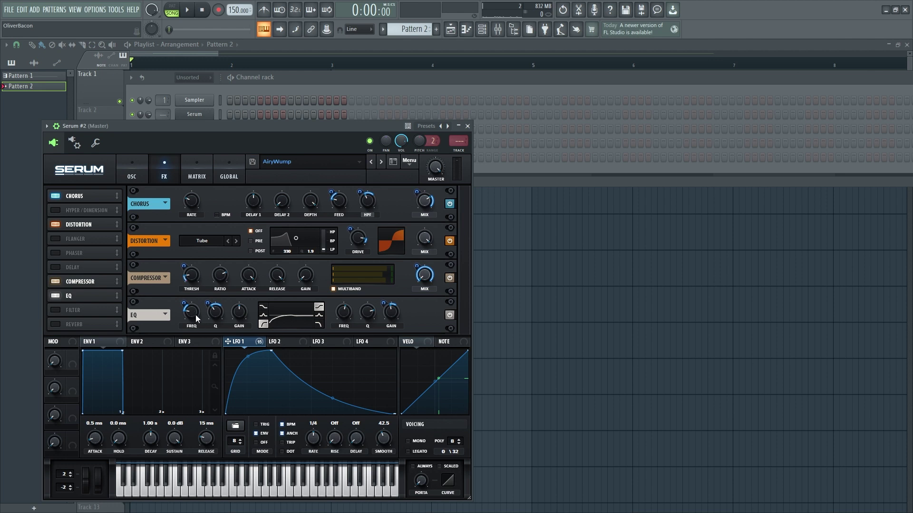
mouse_move(196, 318)
mouse_down()
mouse_move(196, 334)
mouse_move(195, 311)
mouse_move(197, 318)
mouse_up()
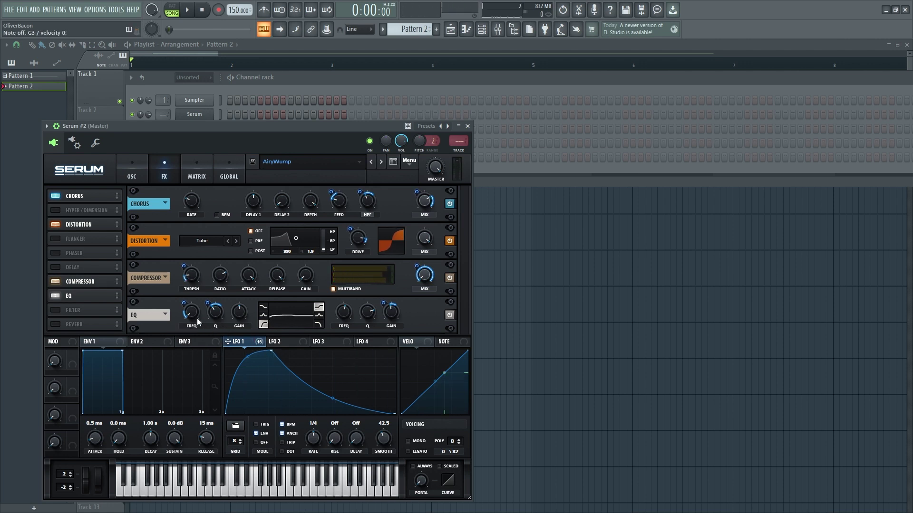
drag(199, 322, 204, 313)
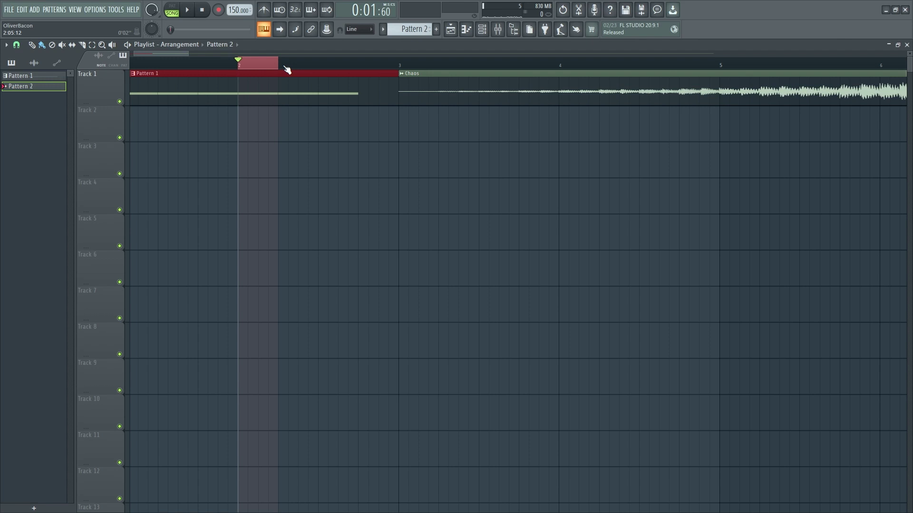
Play the selected first beat of bar 2 in the playlist to hear the reference sound.
key(space)
key(space)
click(482, 30)
click(199, 78)
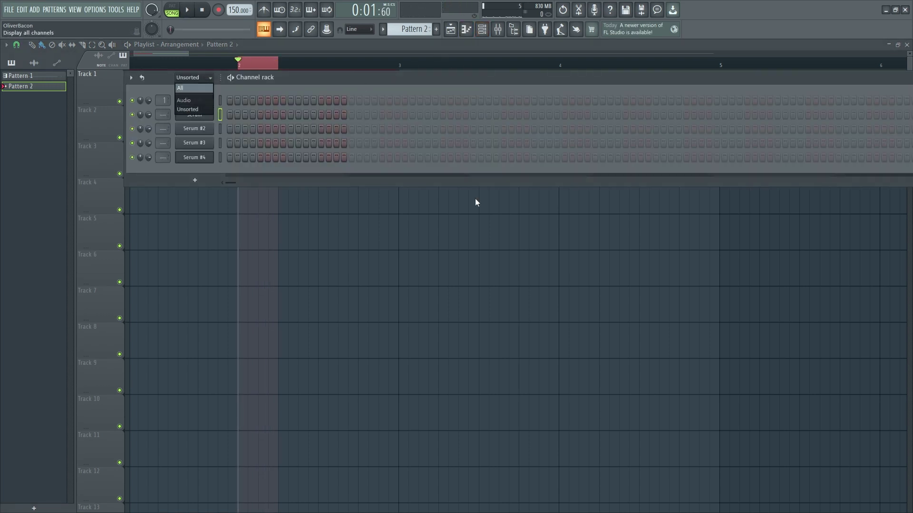
click(478, 203)
key(space)
key(space)
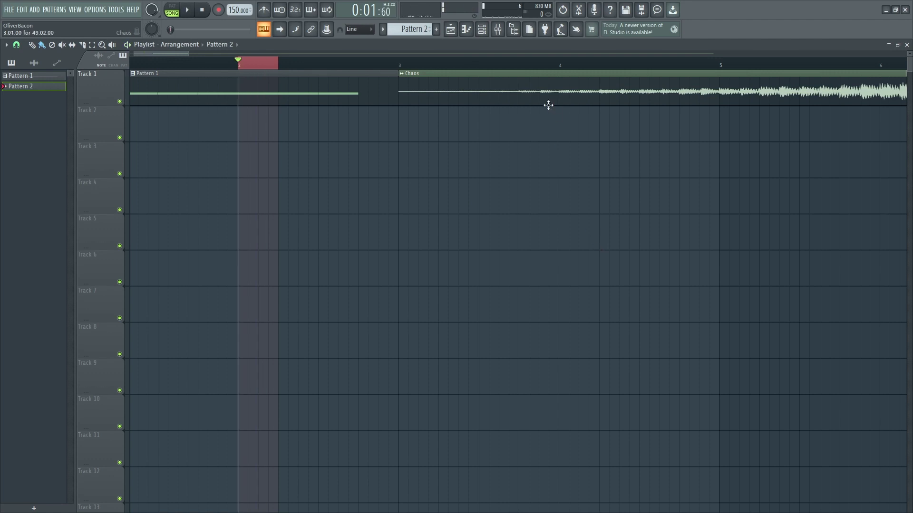
Open the Serum channel holding the WAHHH preset from the channel rack and show its LFO 1.
click(482, 29)
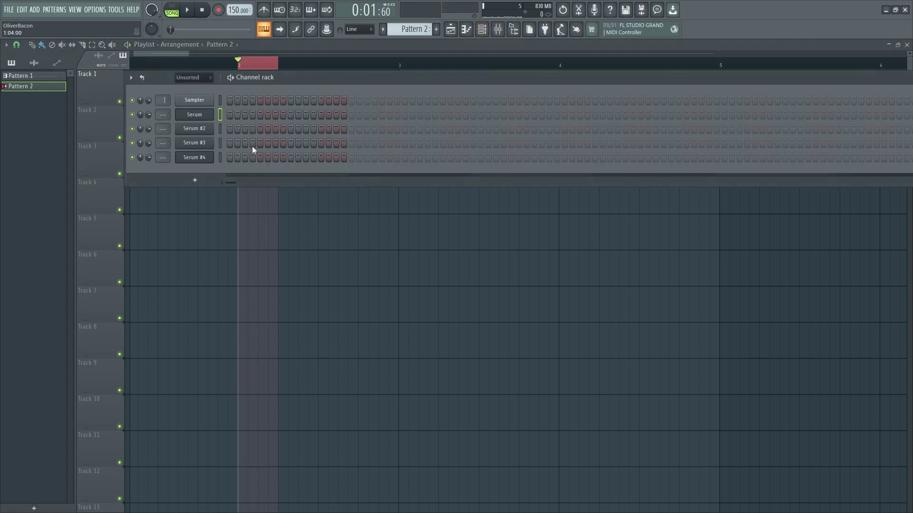
click(200, 128)
drag(219, 131, 207, 118)
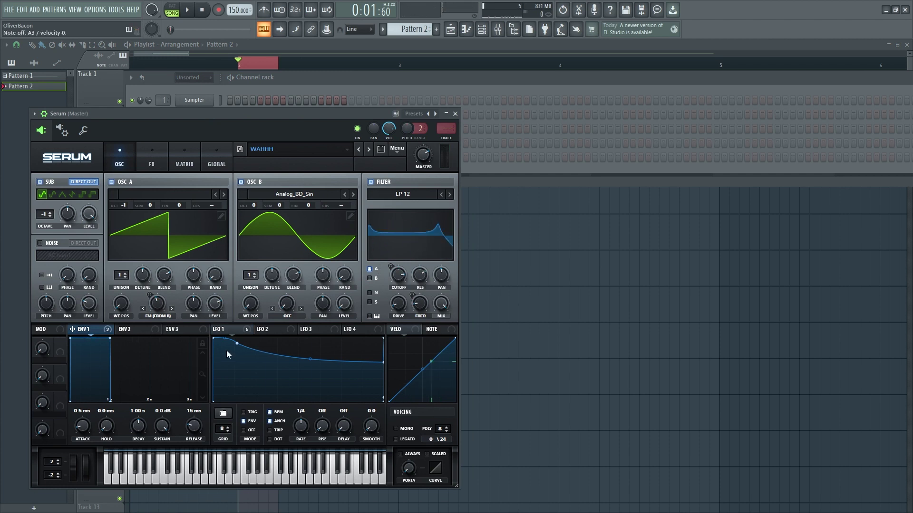
click(236, 327)
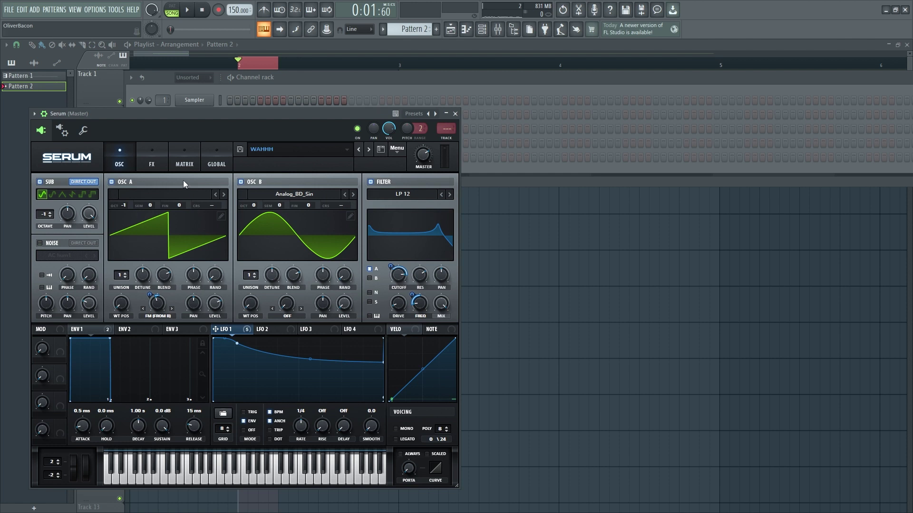
Switch off every effect except the compressor in the WAHHH patch, toggling the compressor off and on to compare.
click(152, 159)
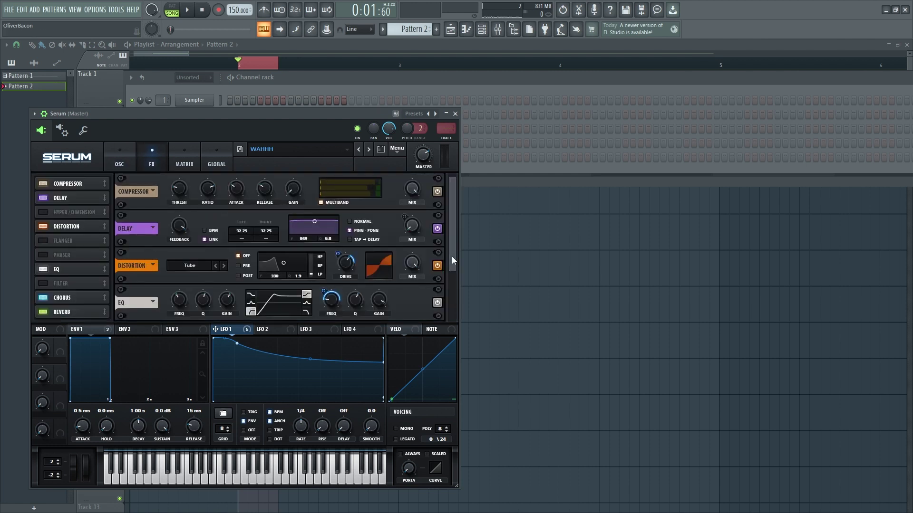
drag(452, 255, 462, 236)
click(40, 198)
click(42, 226)
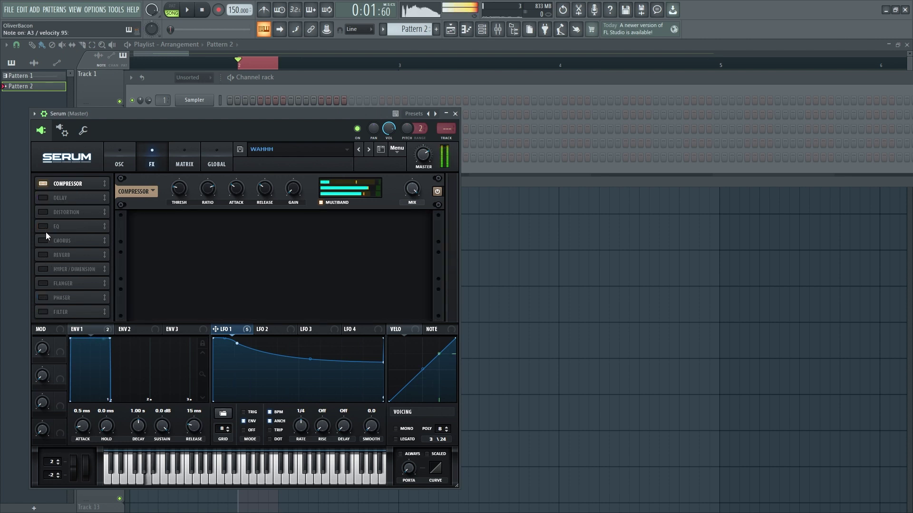
click(43, 185)
click(43, 184)
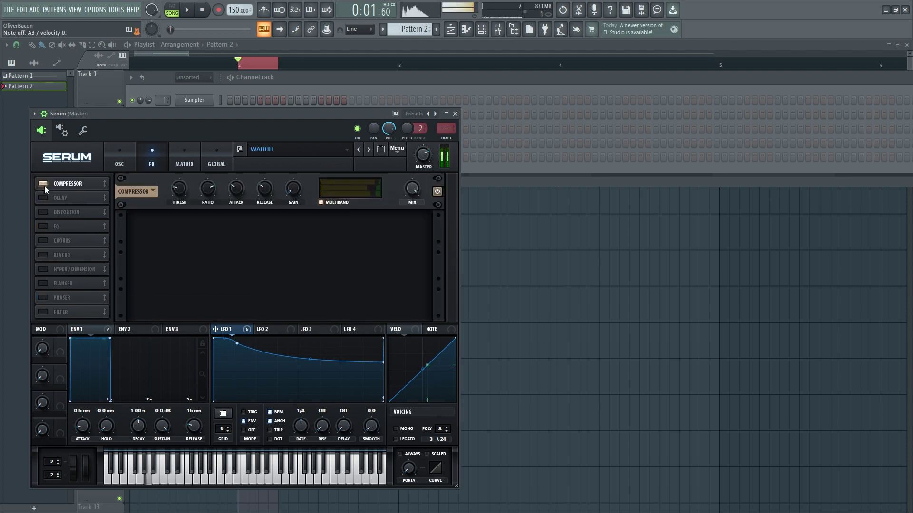
Switch on the WAHHH patch's delay and sweep its linked left and right times, ending at 25.95 ms.
click(45, 200)
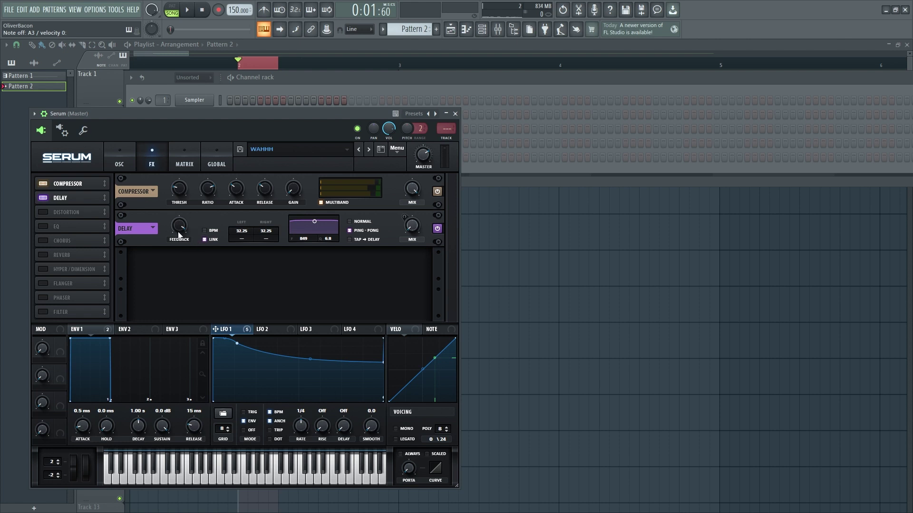
drag(250, 236, 249, 249)
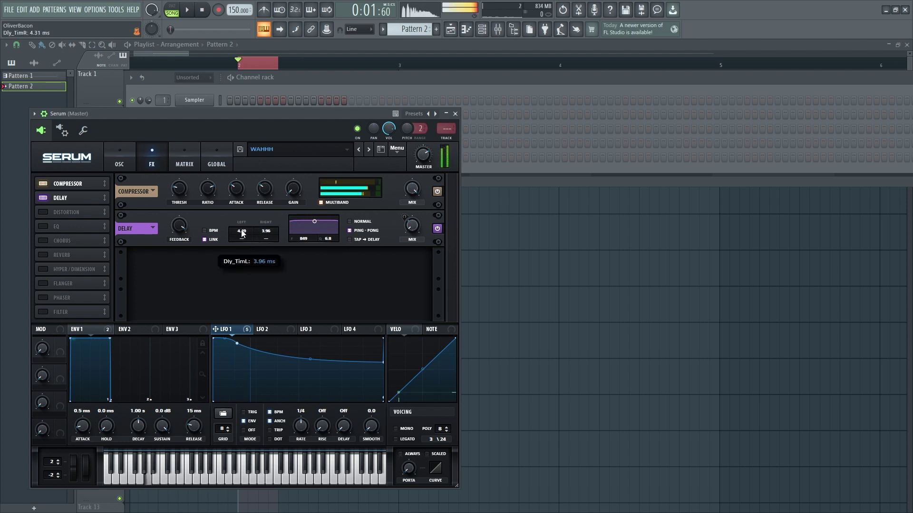
drag(244, 233, 235, 316)
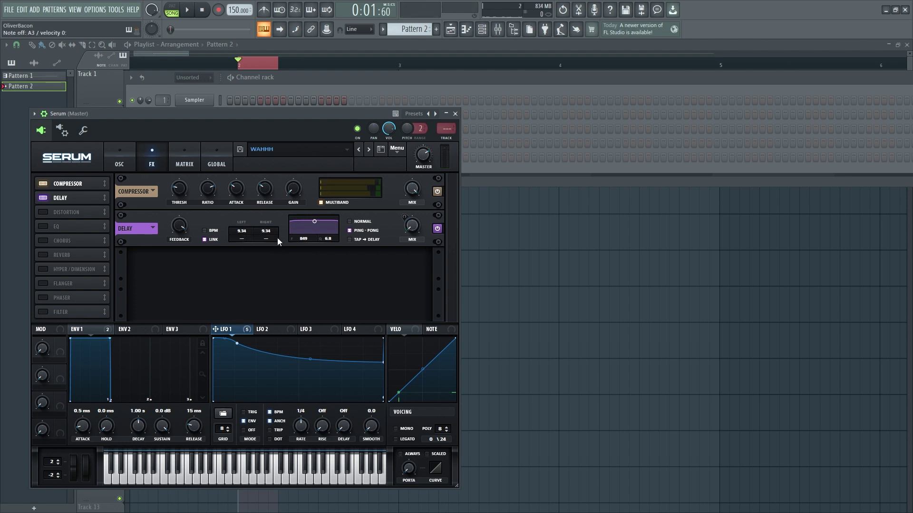
mouse_move(278, 238)
mouse_down()
mouse_move(279, 215)
mouse_move(281, 240)
mouse_up()
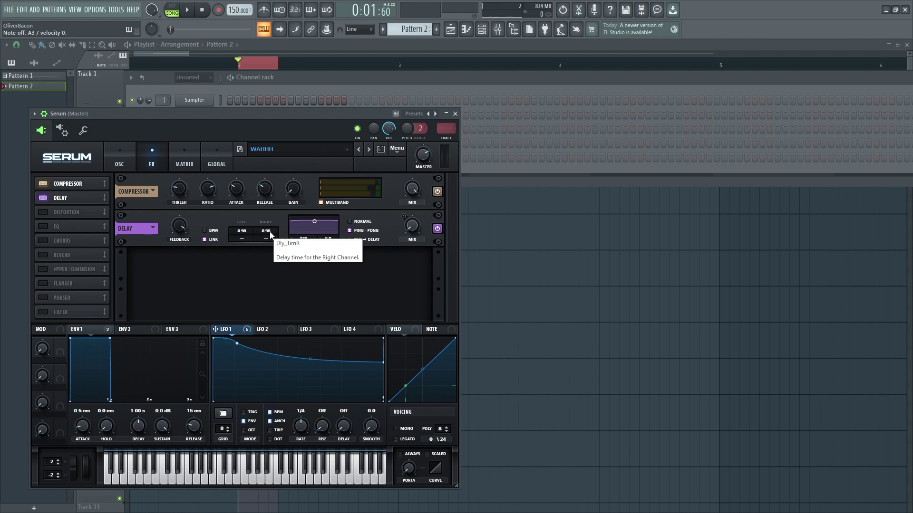
drag(270, 235, 274, 238)
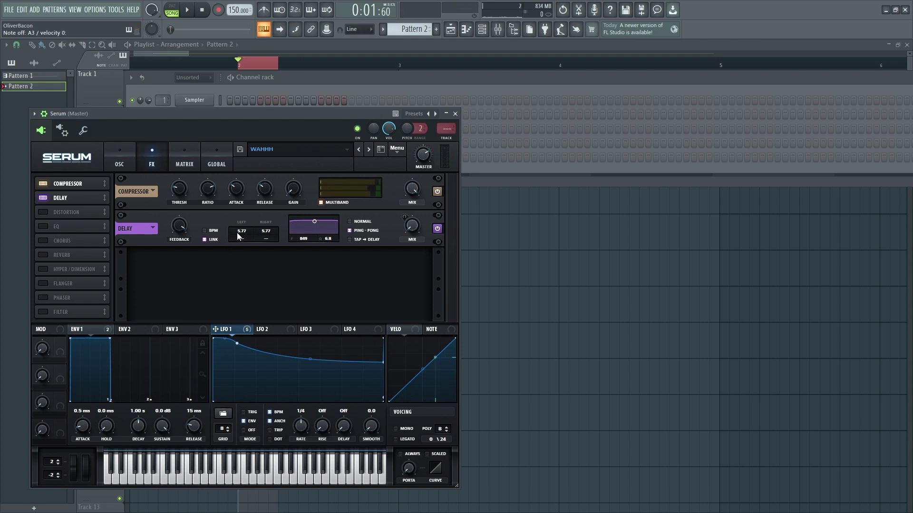
drag(236, 232, 250, 216)
Switch on the WAHHH patch's distortion, EQ, chorus and reverb effects.
click(43, 213)
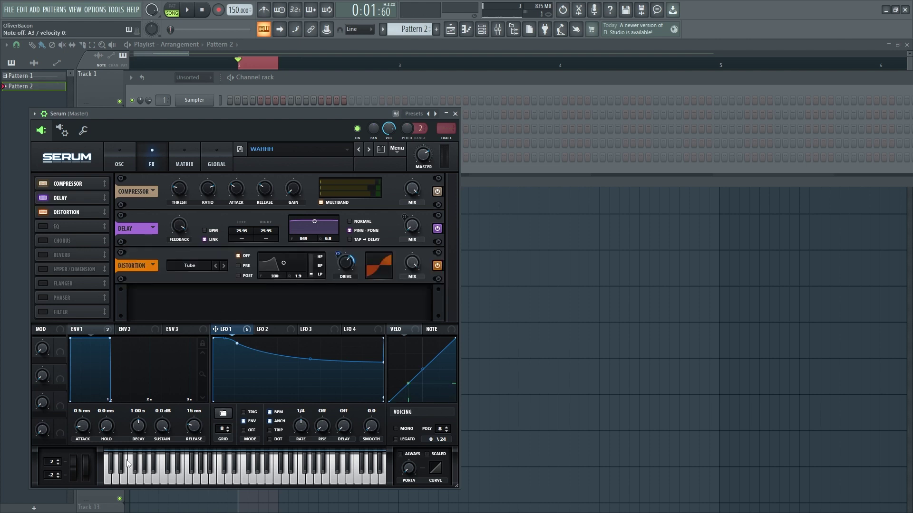
click(43, 227)
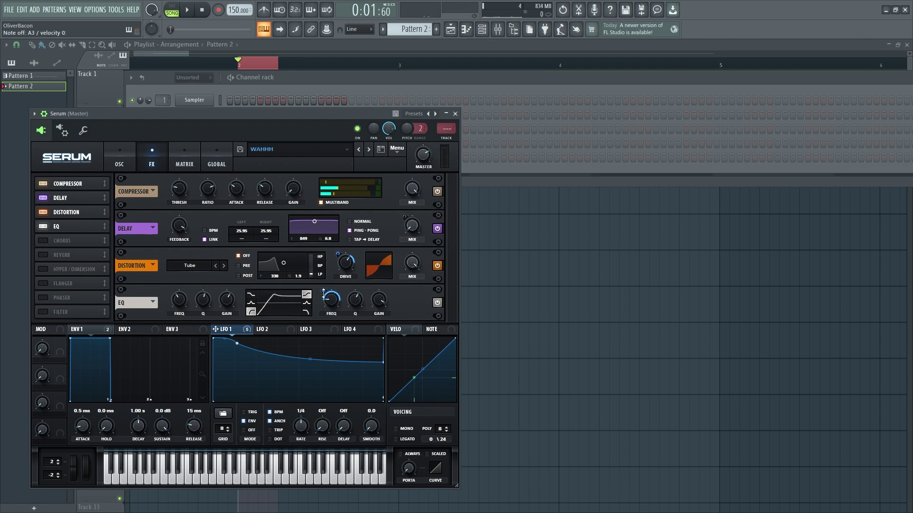
click(44, 241)
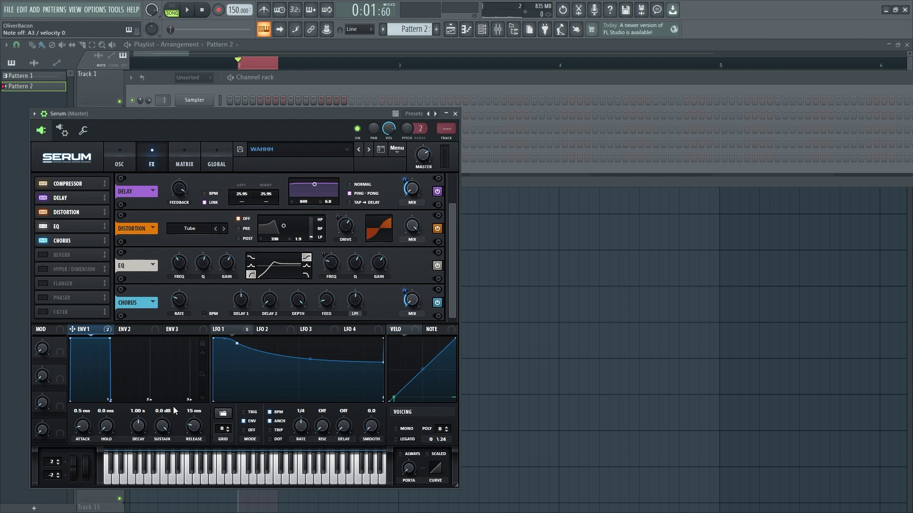
click(62, 255)
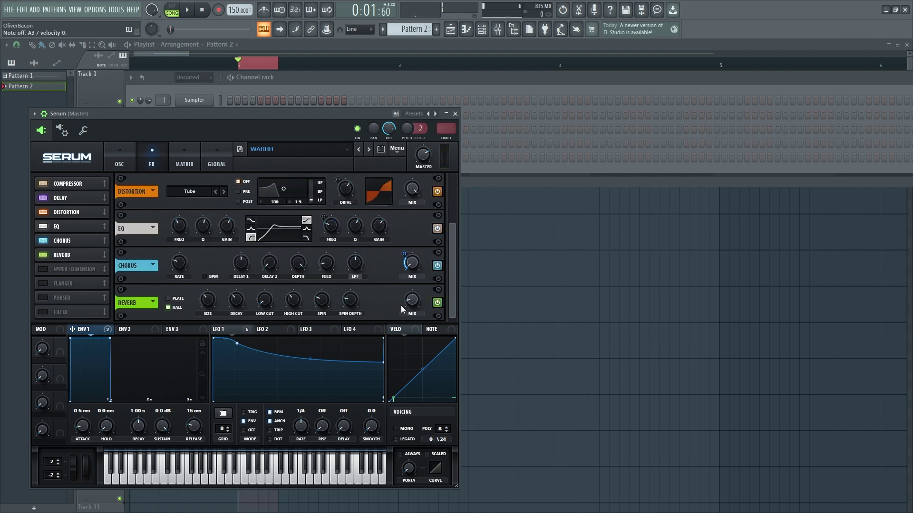
drag(452, 305, 451, 252)
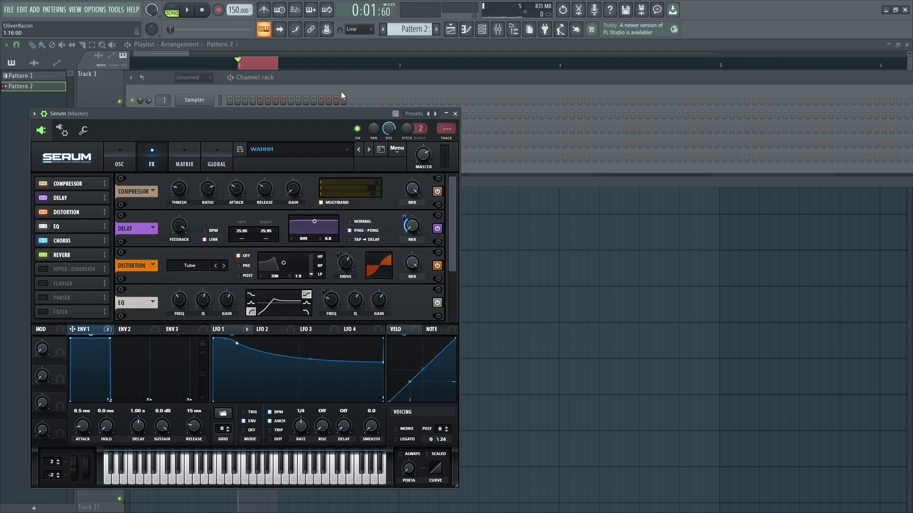
Play the selected second beat of bar 2 in the playlist to hear the reference sound.
click(319, 82)
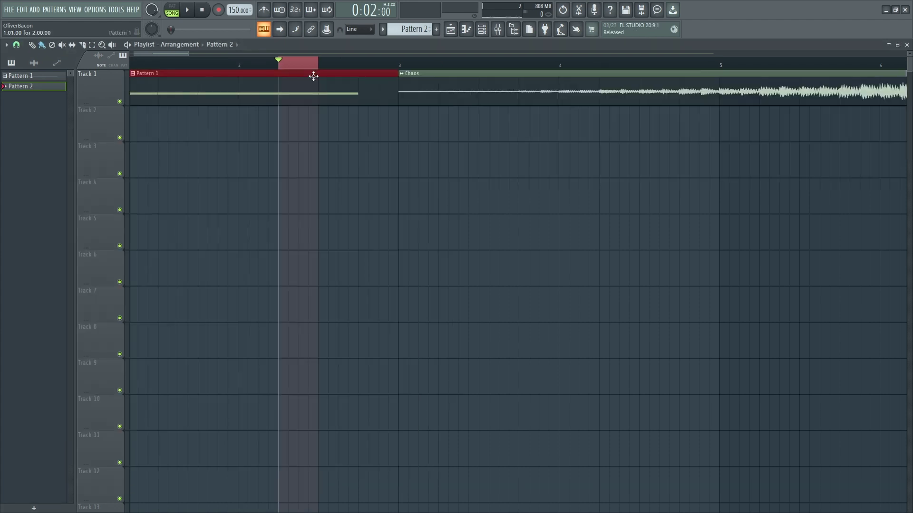
key(space)
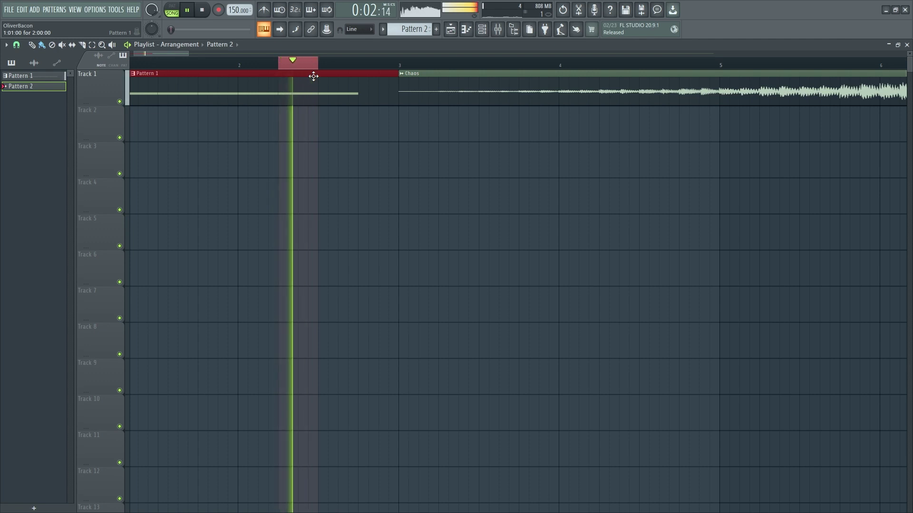
key(space)
Open the Serum #4 channel holding the Growly Sub preset from the channel rack and show its oscillators.
click(481, 30)
click(194, 157)
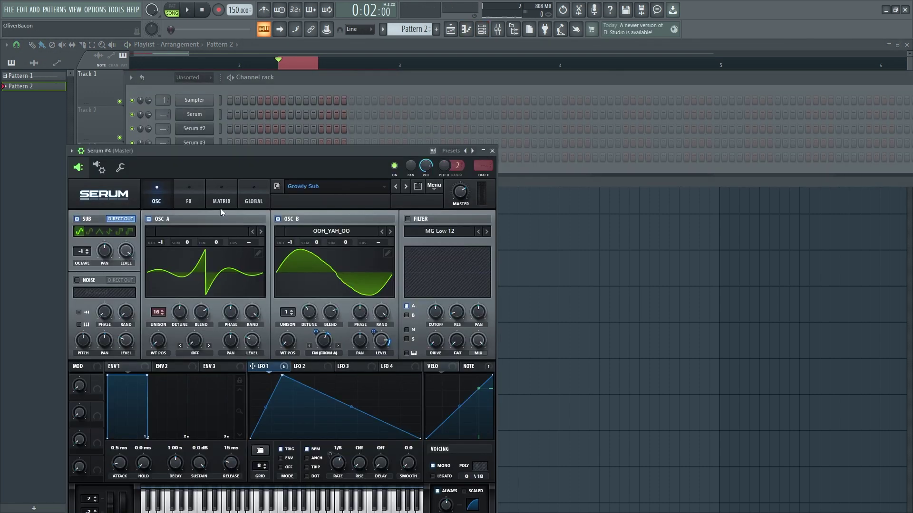
click(188, 201)
click(167, 207)
Inspect the OOH_YAH_OO wavetable of oscillator B and the wavetable of oscillator A in the table editor.
click(387, 254)
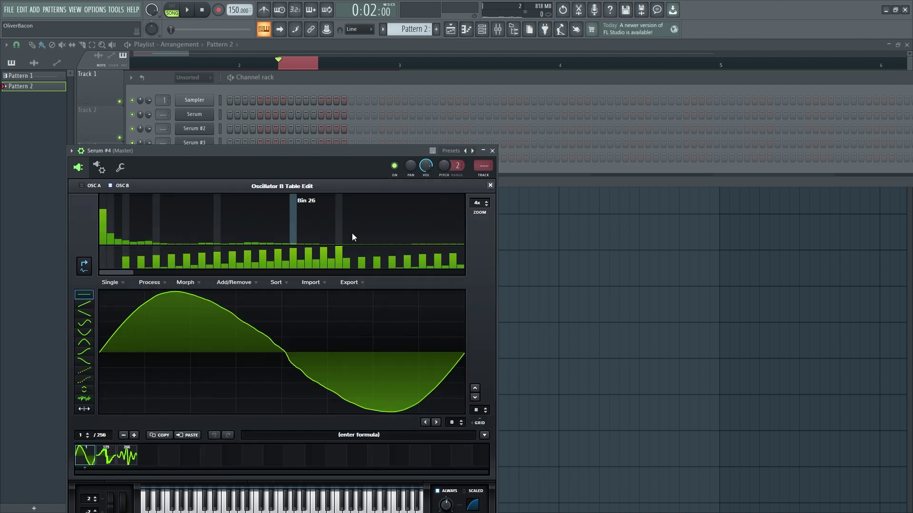
click(490, 186)
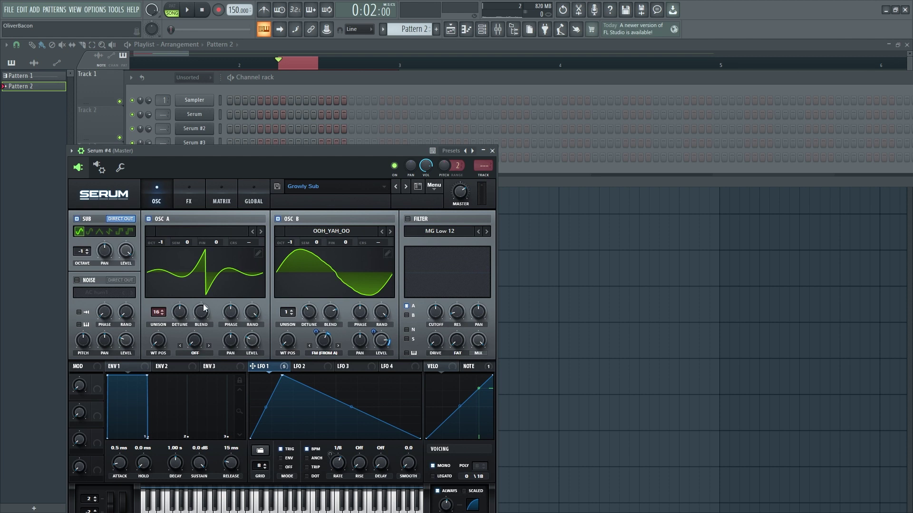
click(258, 254)
Vary oscillator A's level to compare how strongly it drives oscillator B's FM, and restore the original level.
mouse_move(252, 340)
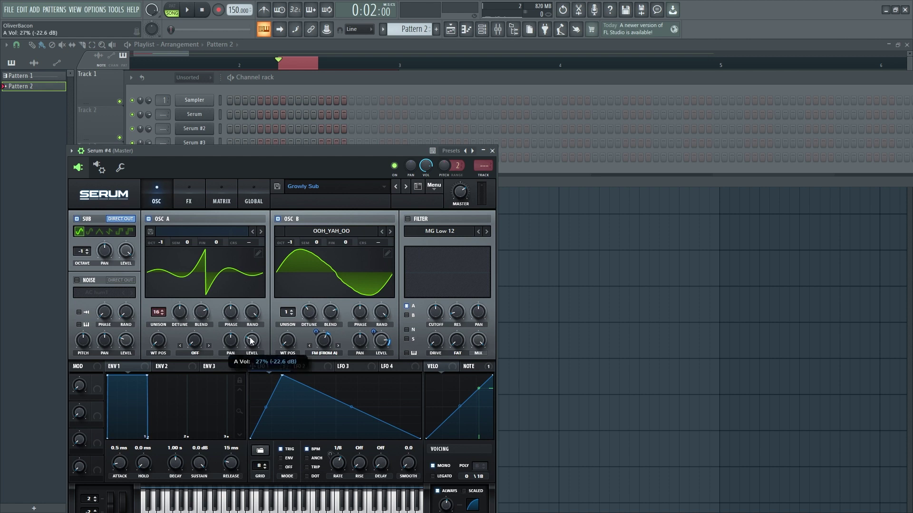
drag(251, 341, 252, 371)
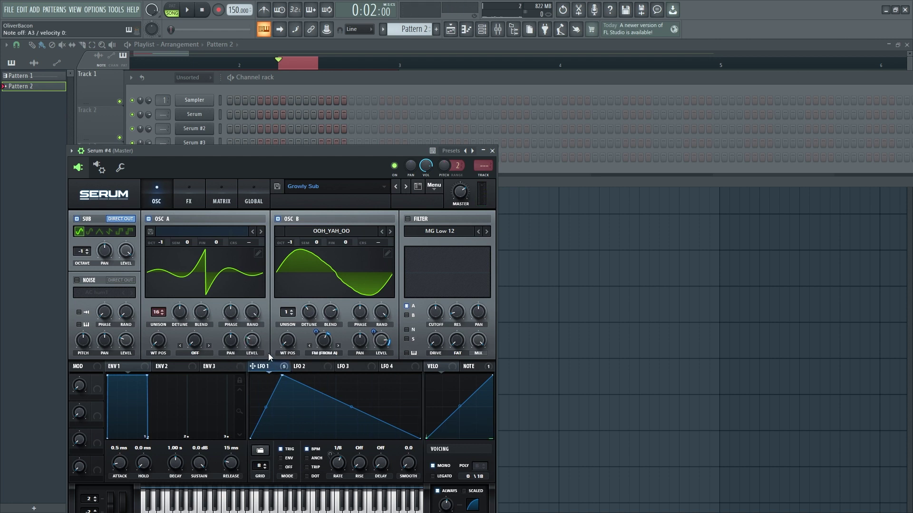
drag(254, 348, 255, 333)
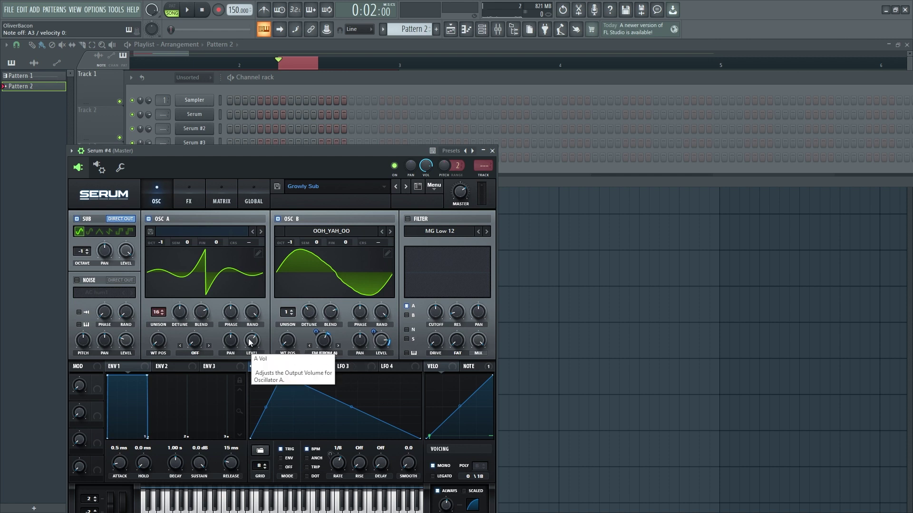
drag(251, 343, 254, 326)
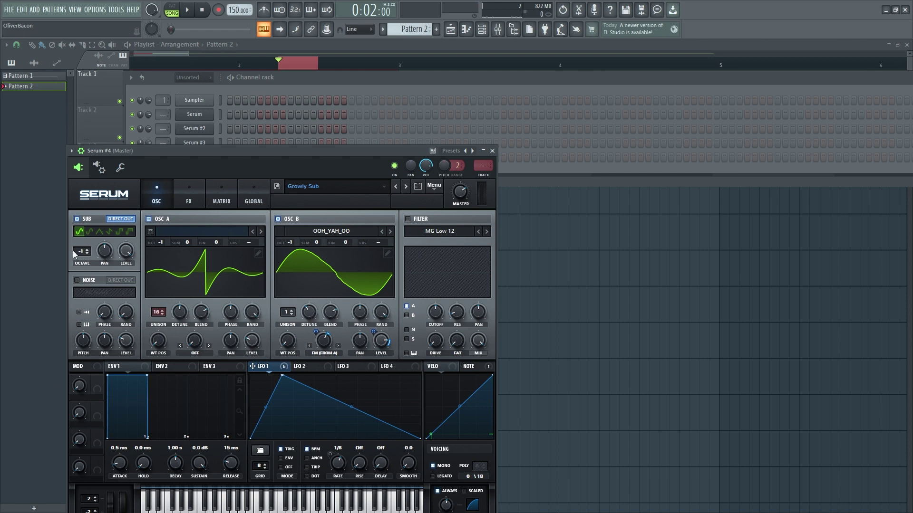
Review the Growly Sub patch's distortion, EQ and compressor effects alongside its oscillator settings.
click(189, 197)
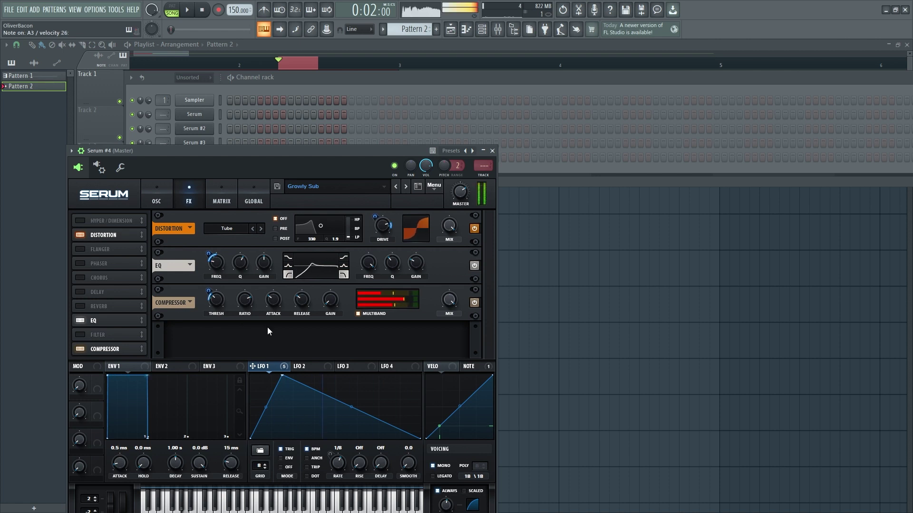
click(157, 198)
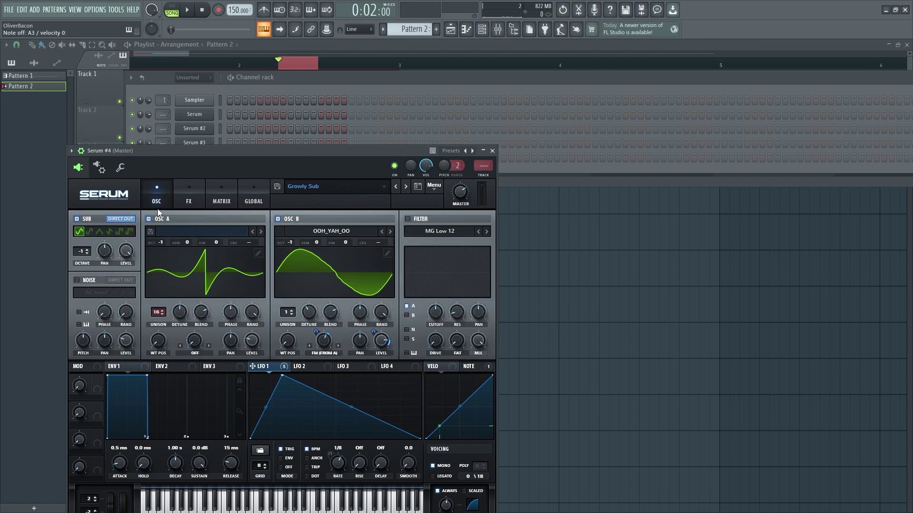
click(188, 204)
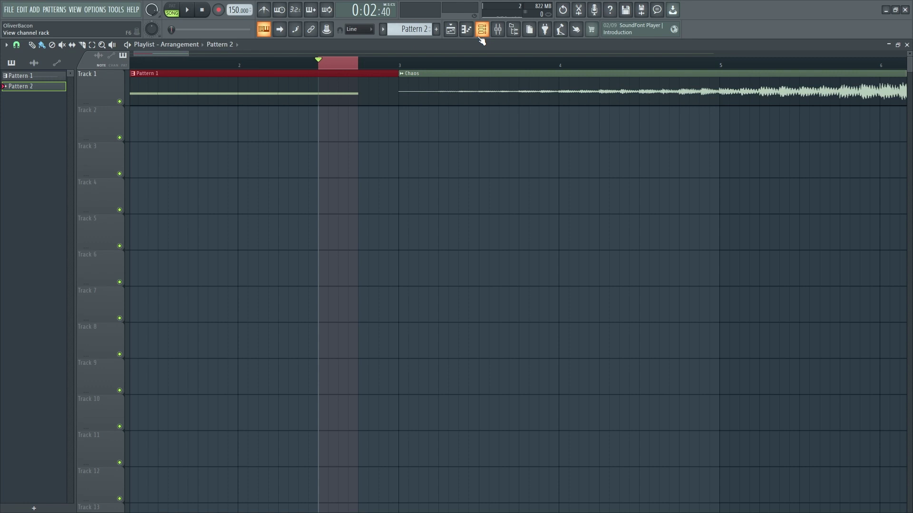
Play the selected third beat of bar 2, and preview the Chaos clip from around bar 32.
key(space)
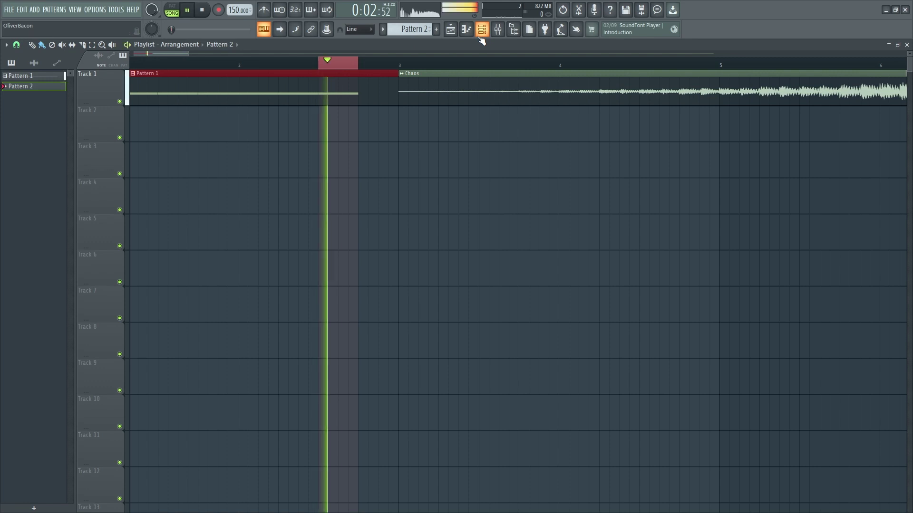
key(space)
scroll(387, 284, down, 10)
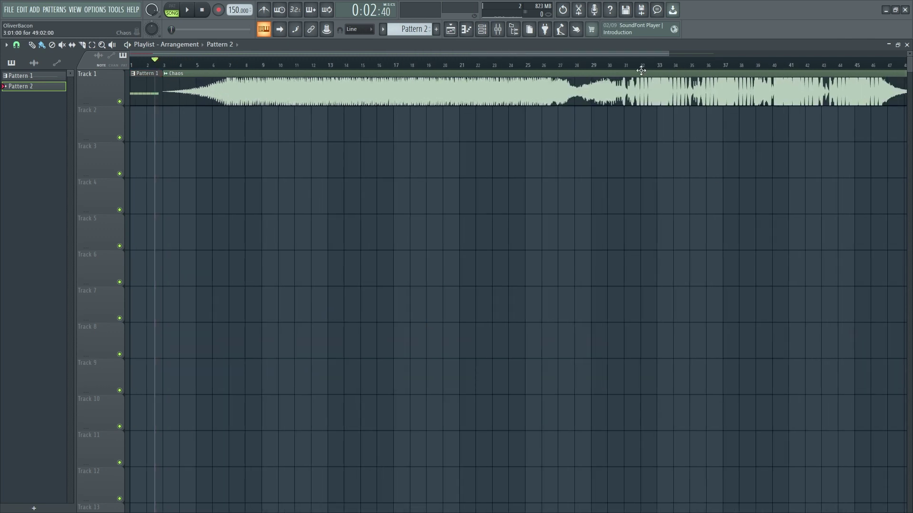
click(642, 70)
key(space)
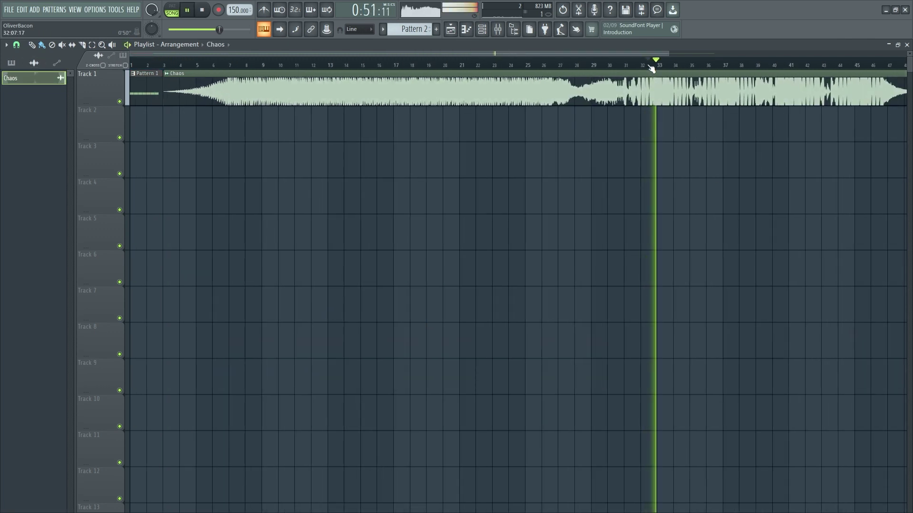
key(space)
Select the third beat of bar 2 in the playlist and play it again.
scroll(128, 230, up, 10)
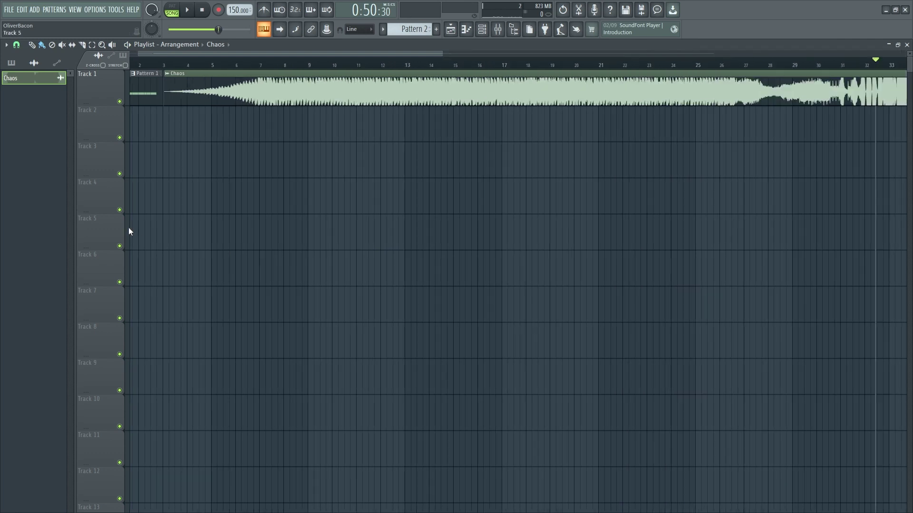
drag(323, 65, 400, 68)
key(space)
key(space)
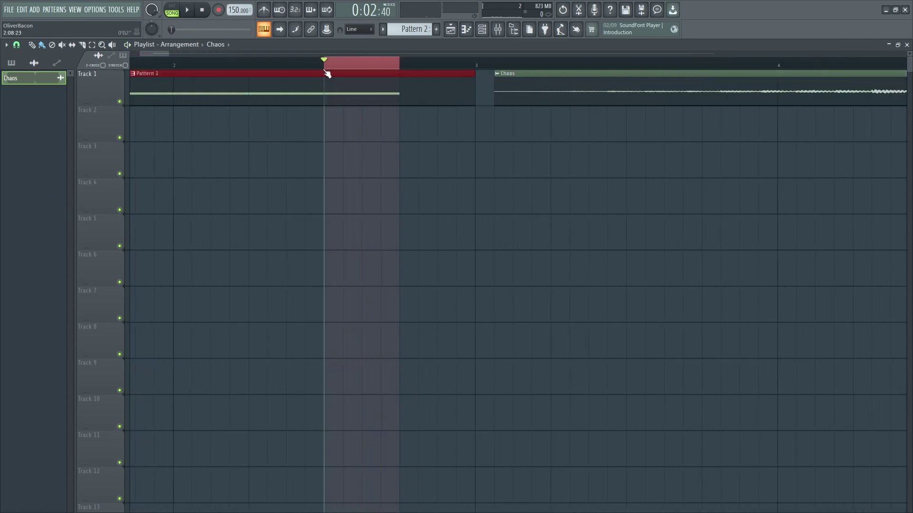
Bring up the channel rack with Pattern 1 and its unsorted Sampler and Serum channels shown.
key(F6)
key(F9)
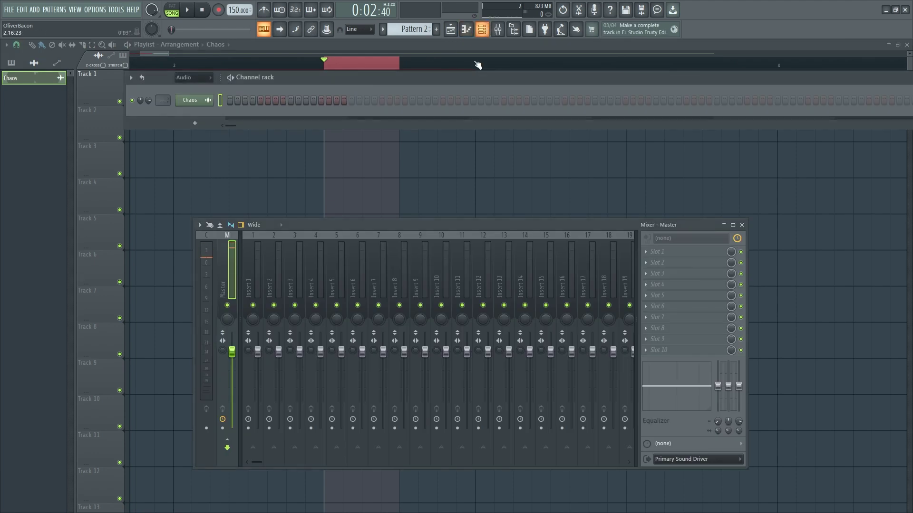
right_click(384, 151)
click(423, 79)
click(483, 30)
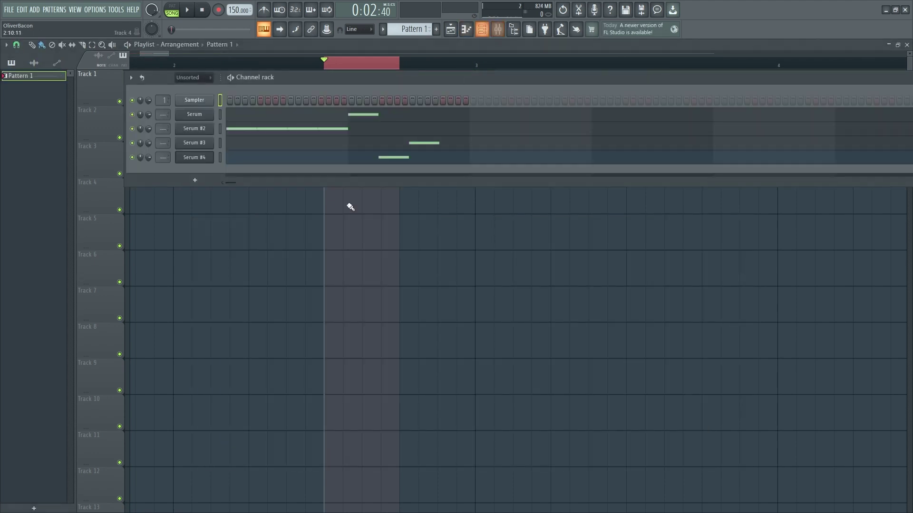
Open the Serum #3 channel holding the Yoink2 preset from the channel rack.
click(201, 159)
click(516, 183)
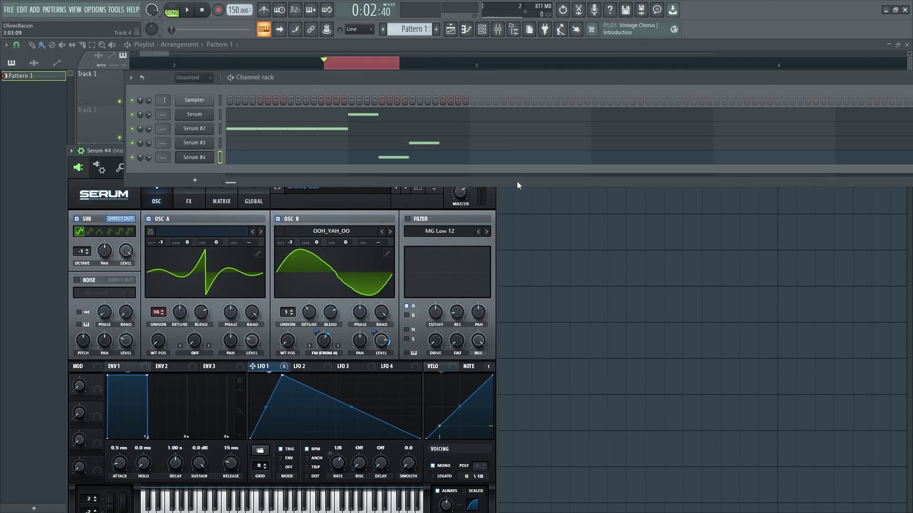
click(196, 143)
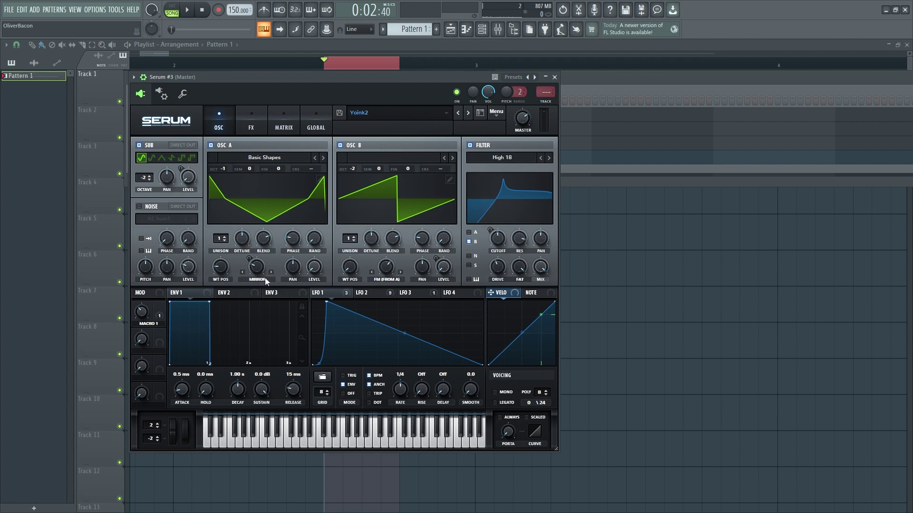
Show LFO 1 of the Yoink2 patch and examine its modulation of oscillator A's Mirror warp.
drag(314, 293, 257, 278)
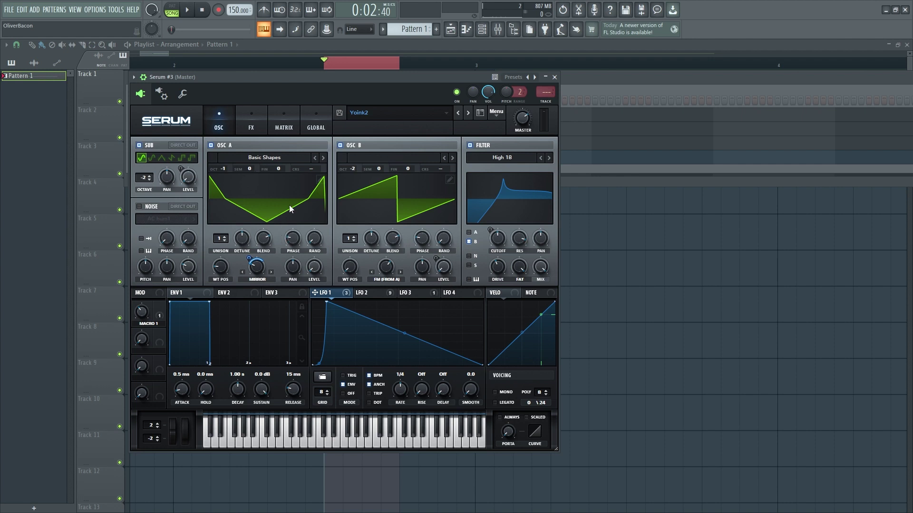
right_click(373, 296)
click(274, 271)
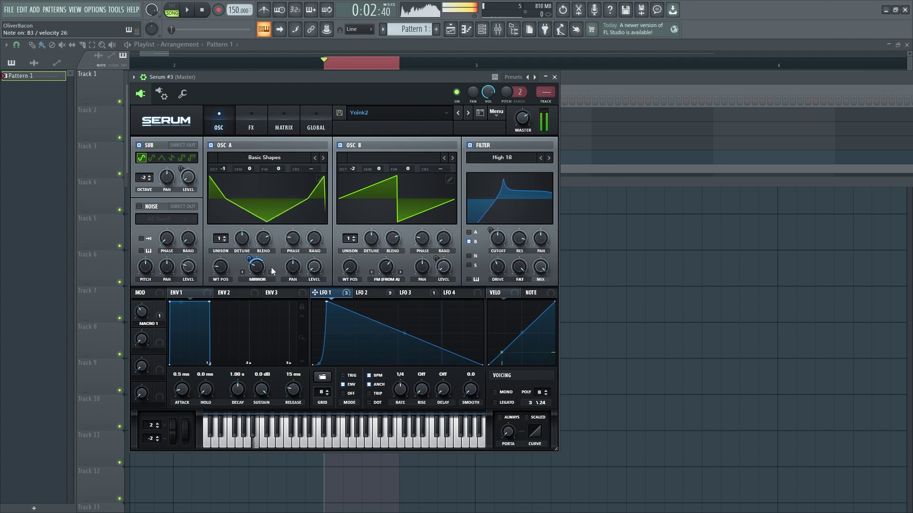
mouse_move(248, 262)
mouse_down()
mouse_move(287, 243)
mouse_move(257, 275)
mouse_move(259, 252)
mouse_up()
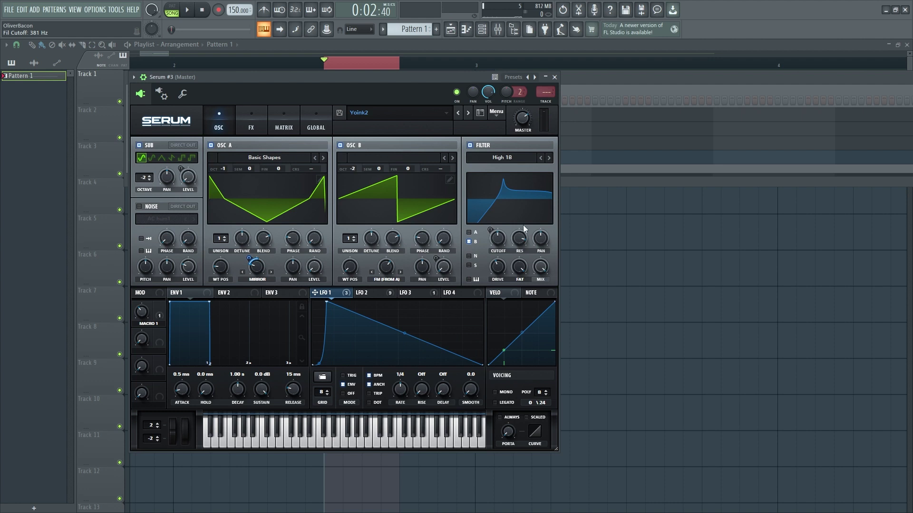
Show LFO 2 and examine its modulation of the filter cutoff, sub level and oscillator B level.
mouse_move(515, 245)
mouse_down()
mouse_move(518, 231)
mouse_move(508, 245)
mouse_up()
click(369, 293)
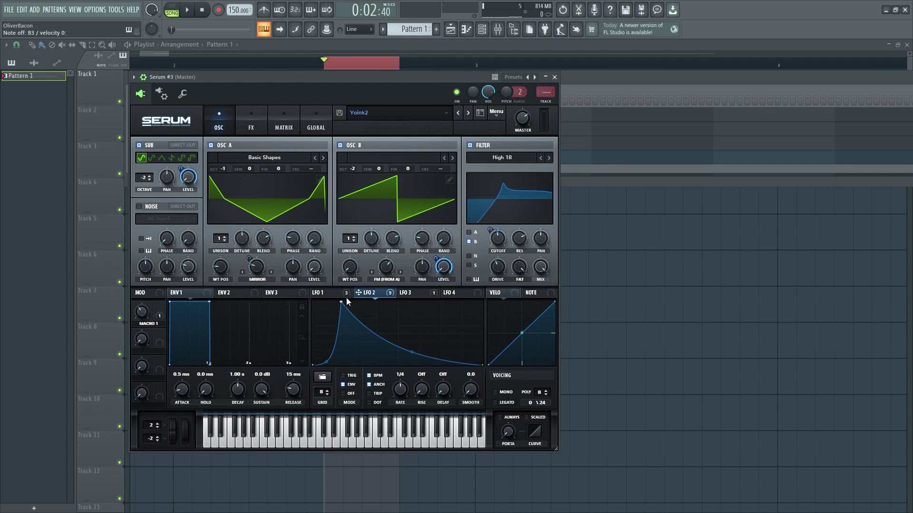
Examine LFO 1's modulation in the Yoink2 patch and look through its effects chain.
click(346, 294)
mouse_move(496, 245)
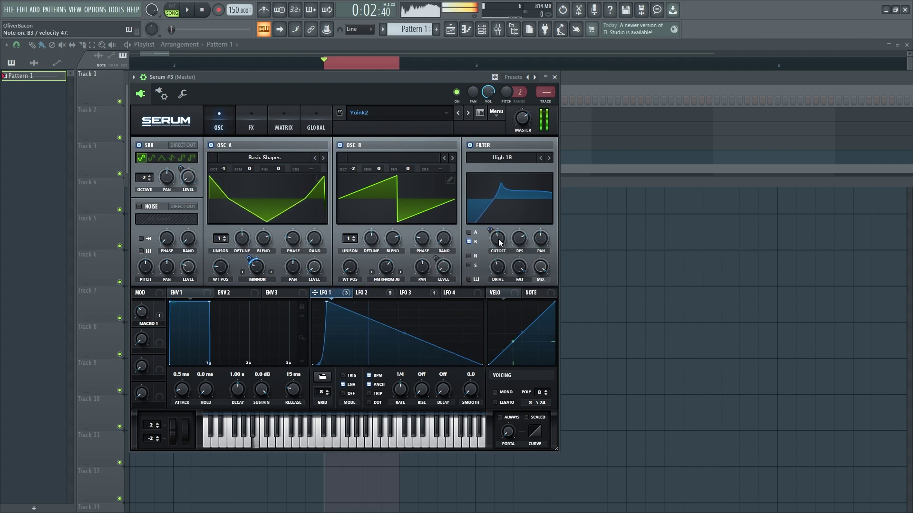
click(251, 122)
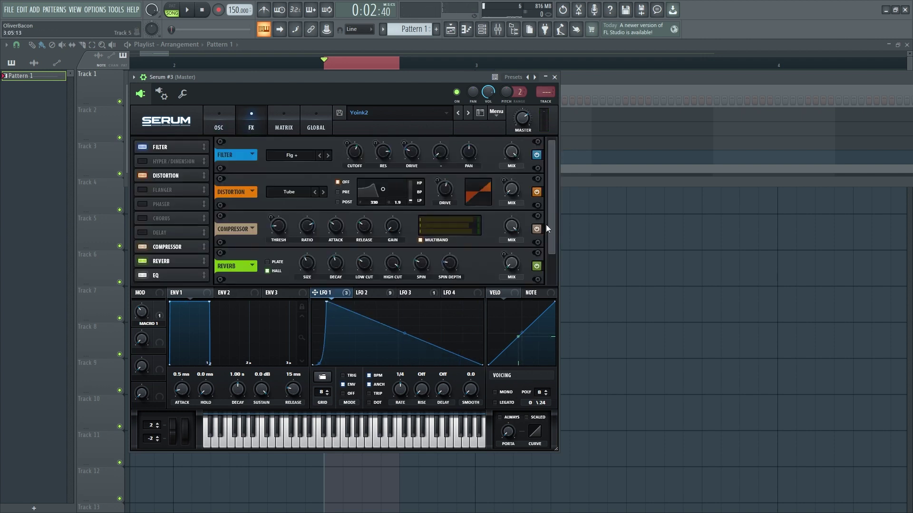
scroll(549, 230, down, 3)
scroll(546, 231, up, 3)
Examine the Flanges filter types available for the effects filter, leaving Flg + selected.
click(285, 156)
mouse_move(300, 190)
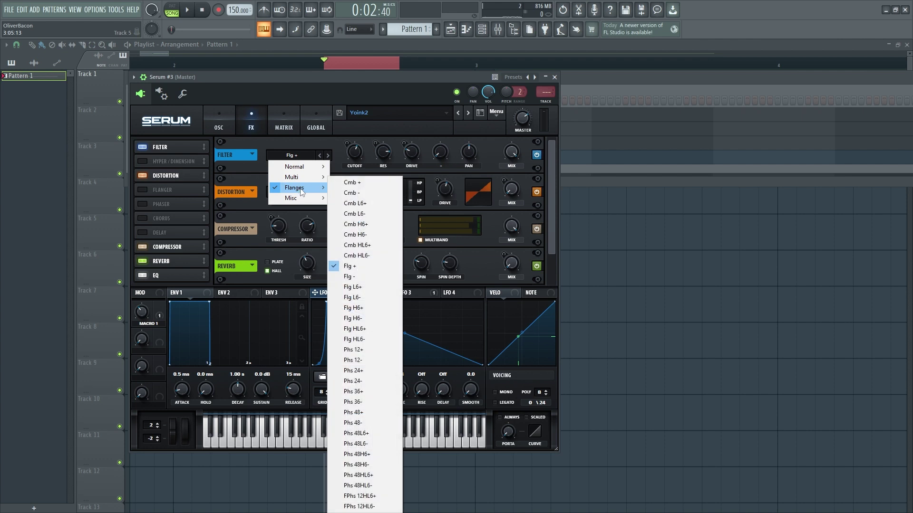
click(300, 143)
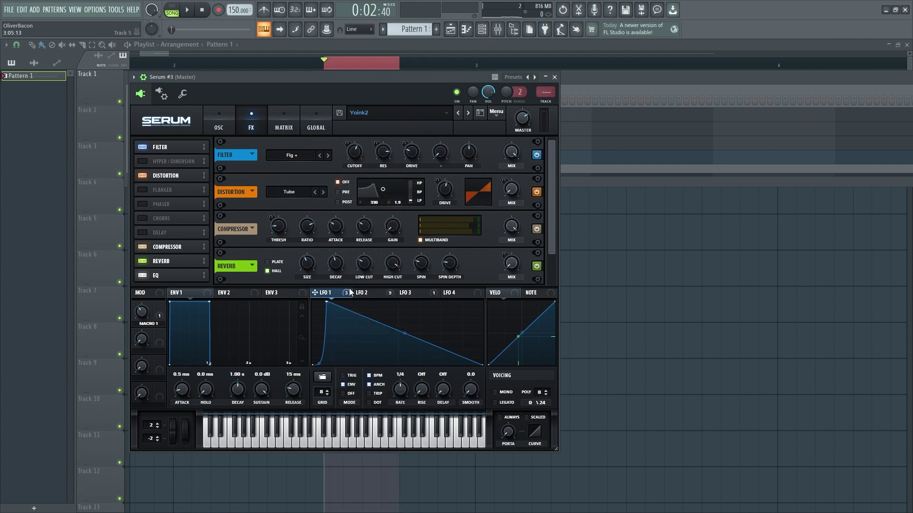
Compare how LFO 1 and LFO 2 modulate the effects, and try LFO 2's amount on the effects filter cutoff.
click(365, 292)
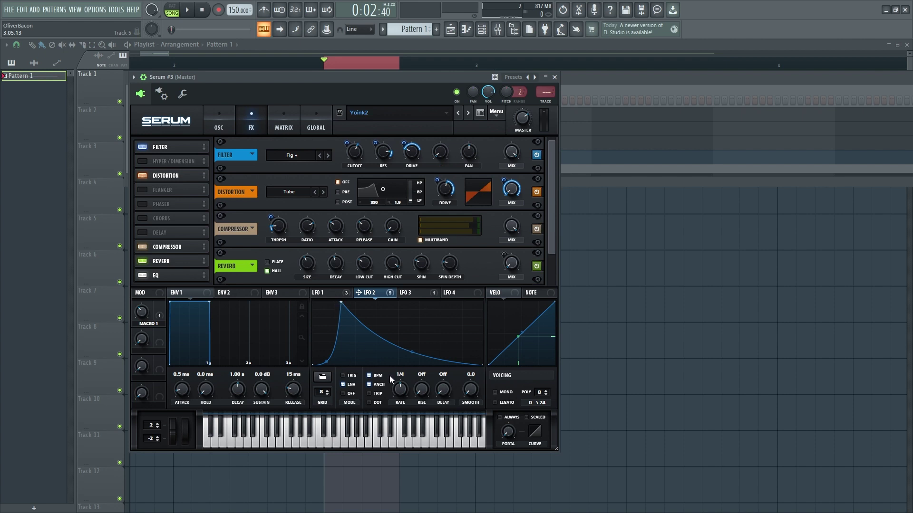
click(328, 294)
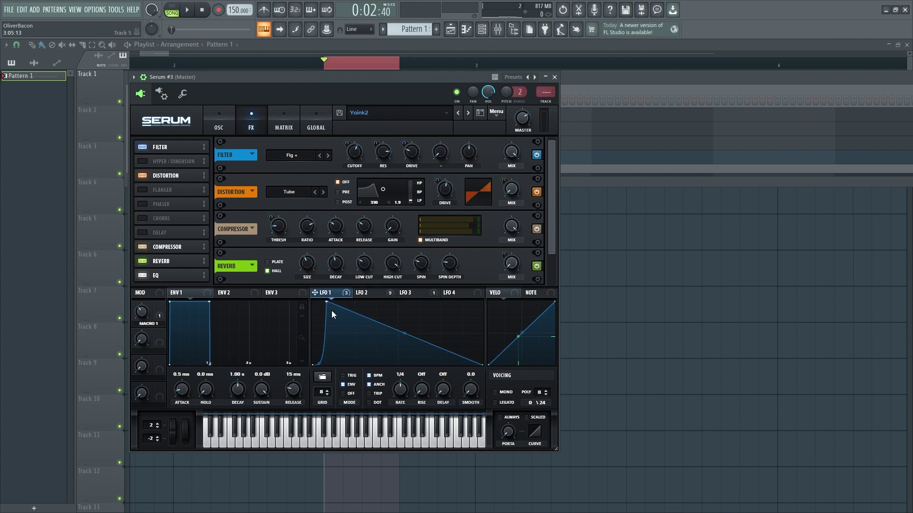
click(364, 293)
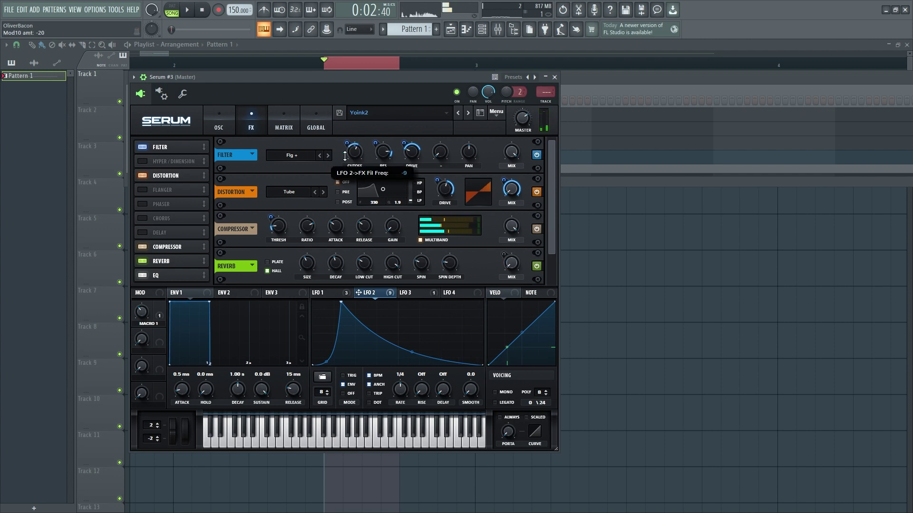
mouse_move(345, 156)
mouse_down()
mouse_move(359, 135)
mouse_move(342, 172)
mouse_up()
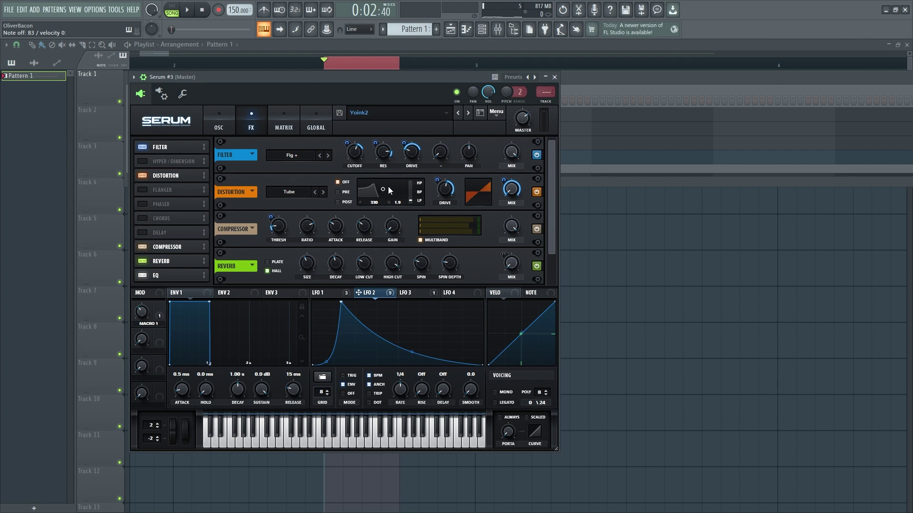
Try different resonance amounts on the effects filter and show the EQ placed after the compressor.
drag(383, 152, 387, 241)
drag(384, 160, 417, 55)
mouse_move(383, 144)
mouse_down()
mouse_move(388, 169)
mouse_move(383, 157)
mouse_up()
drag(554, 250, 554, 277)
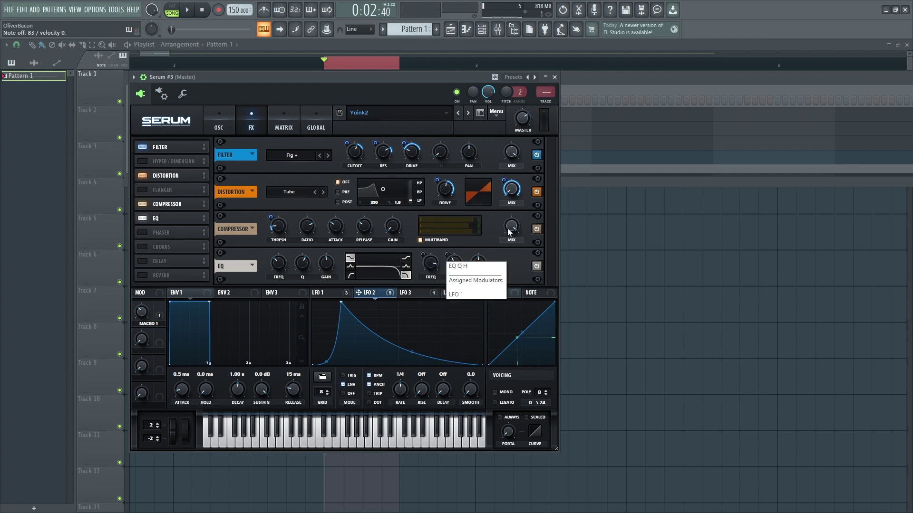
Load PITCHMAP into the first effect slot of mixer Insert 2, with Serum #3 routed to that insert.
key(F6)
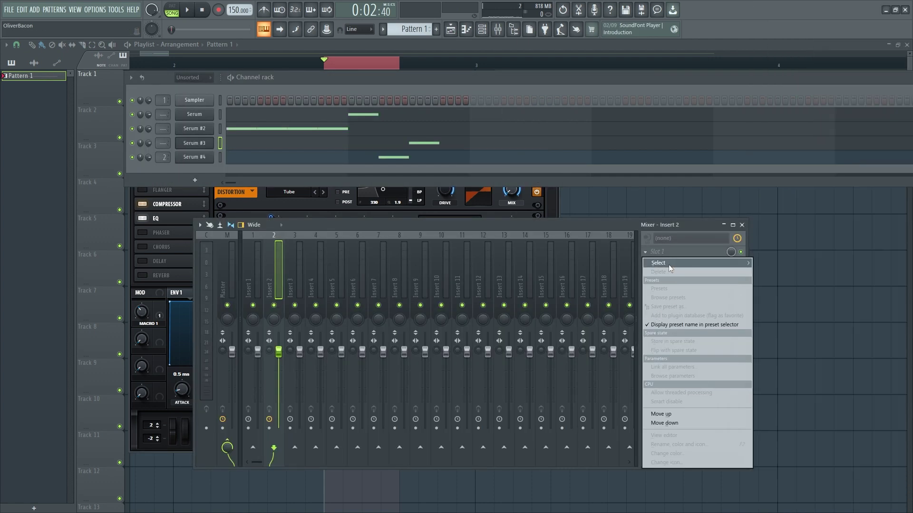
mouse_move(669, 264)
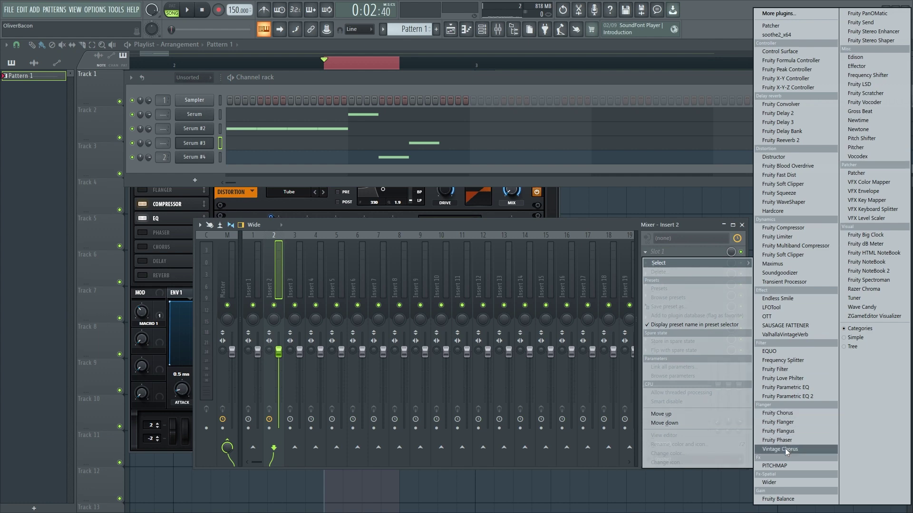
click(778, 466)
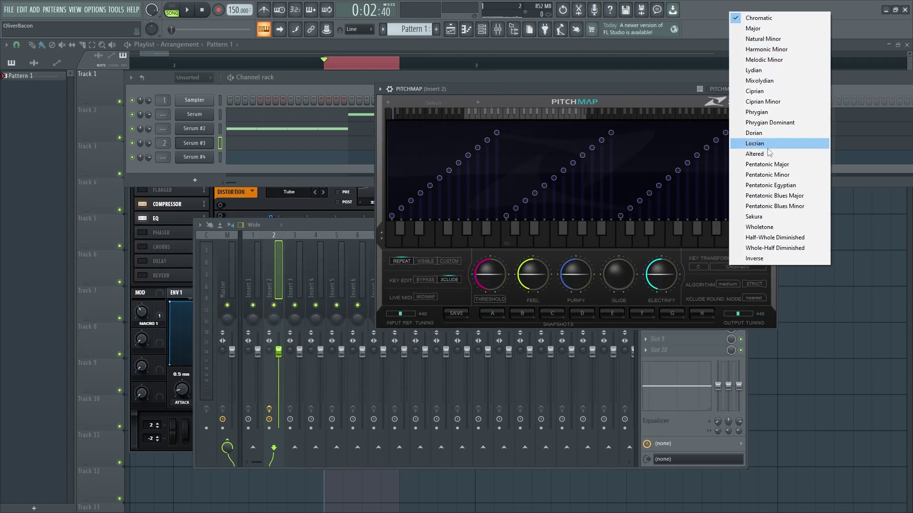
Set PITCHMAP's key transform to Pentatonic Egyptian with F as the root note.
click(794, 186)
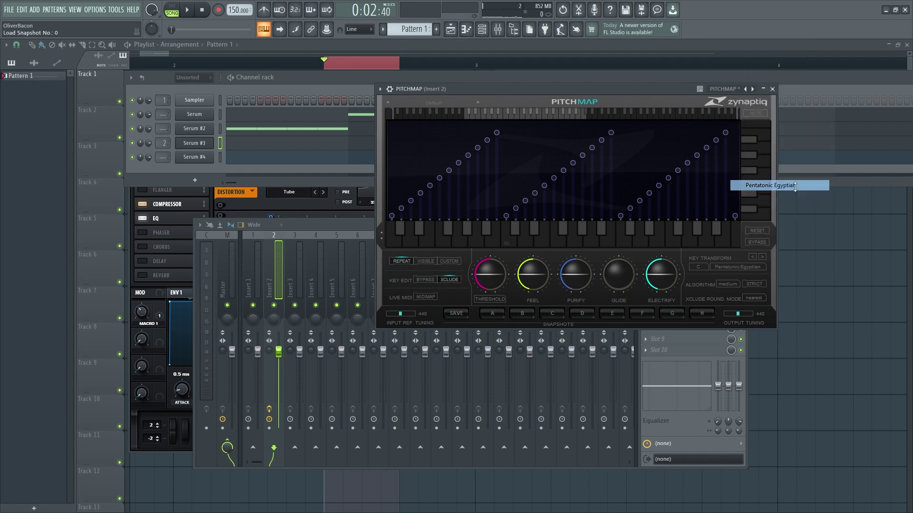
click(705, 268)
click(715, 329)
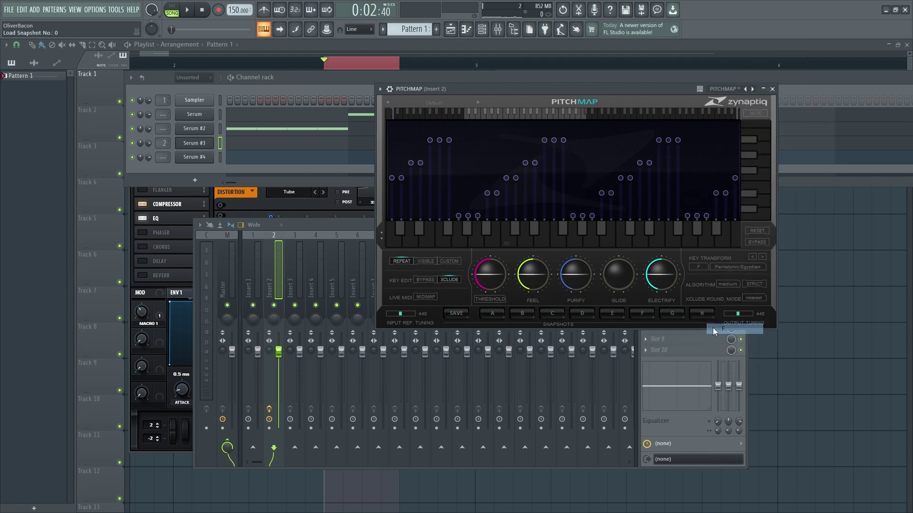
Raise PITCHMAP's Electrify and Purify amounts, set Threshold to 1.00 and lower Feel.
scroll(661, 269, up, 5)
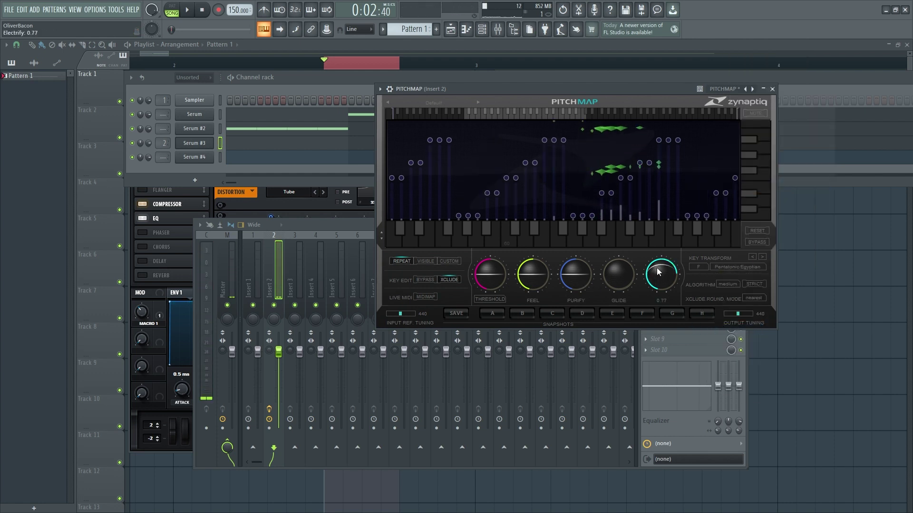
scroll(580, 270, up, 5)
drag(580, 269, 584, 280)
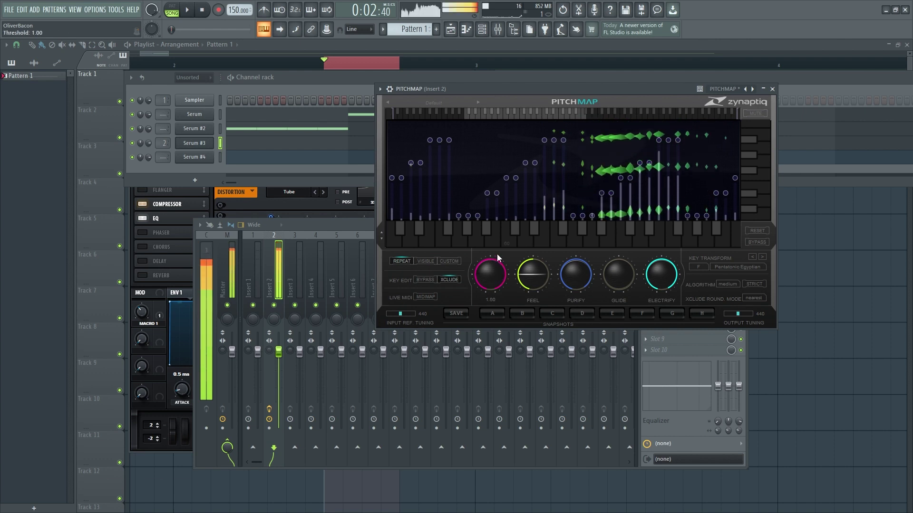
scroll(534, 280, down, 8)
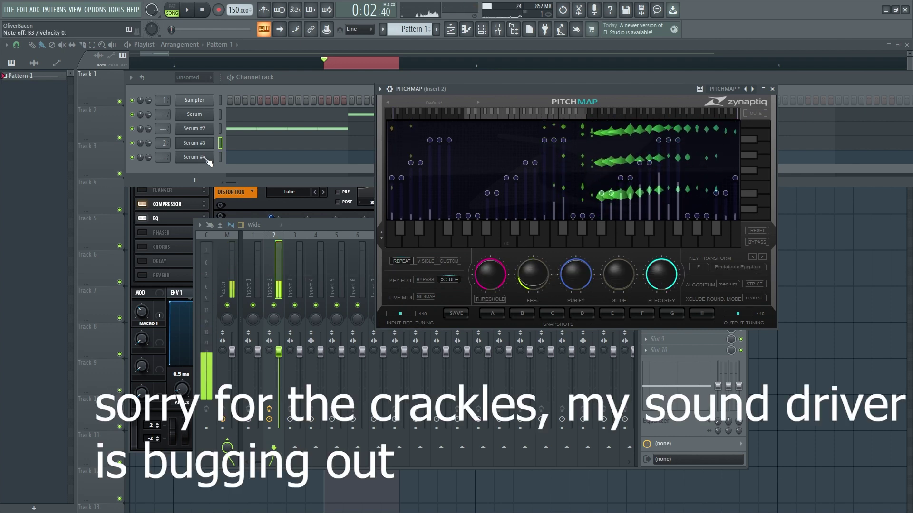
Reopen Serum #3, lower the cutoff of its effects filter and enable its reverb.
click(196, 143)
click(197, 144)
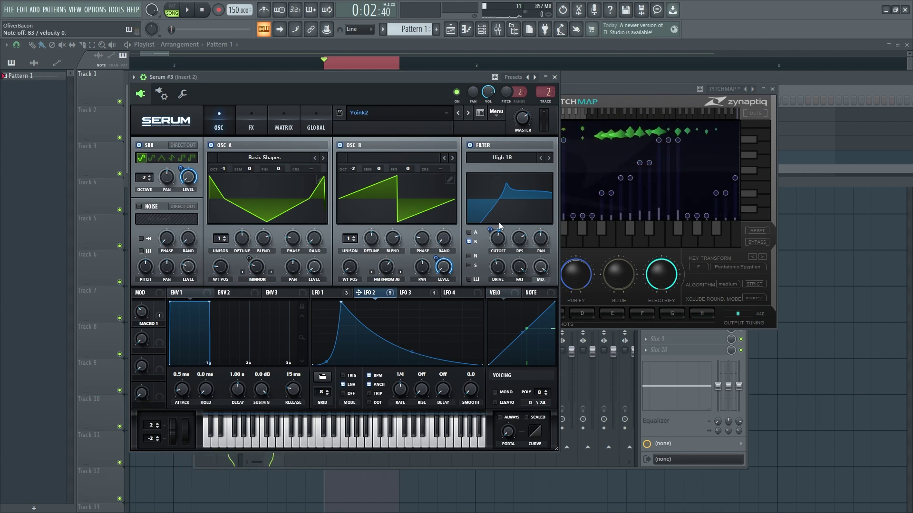
click(255, 126)
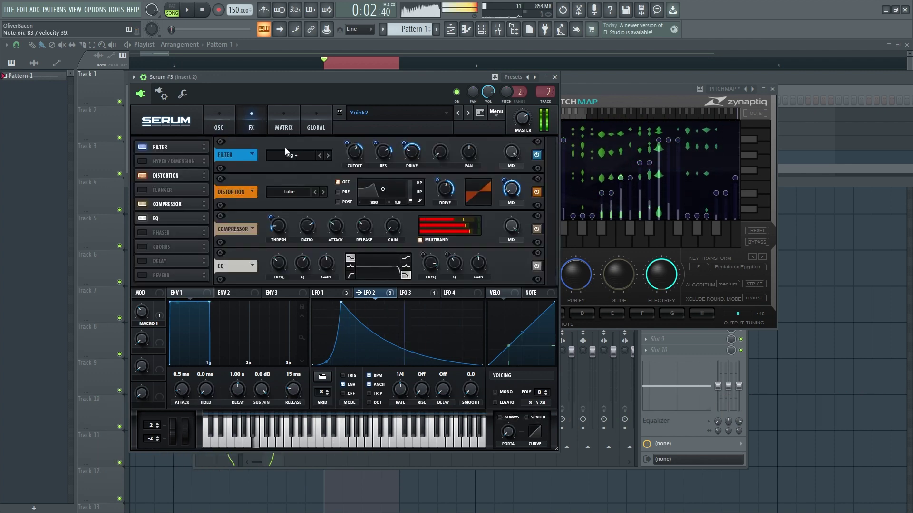
mouse_move(354, 153)
mouse_down()
mouse_move(352, 174)
mouse_move(346, 165)
mouse_up()
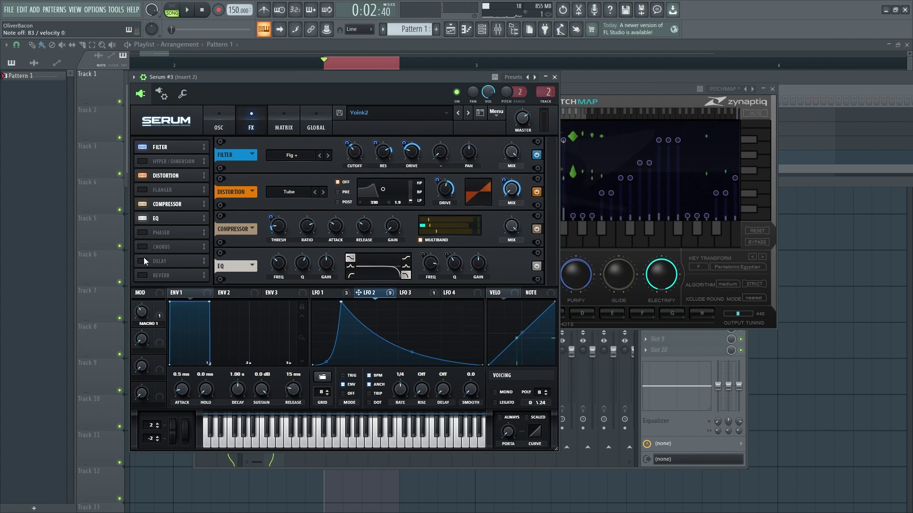
click(147, 275)
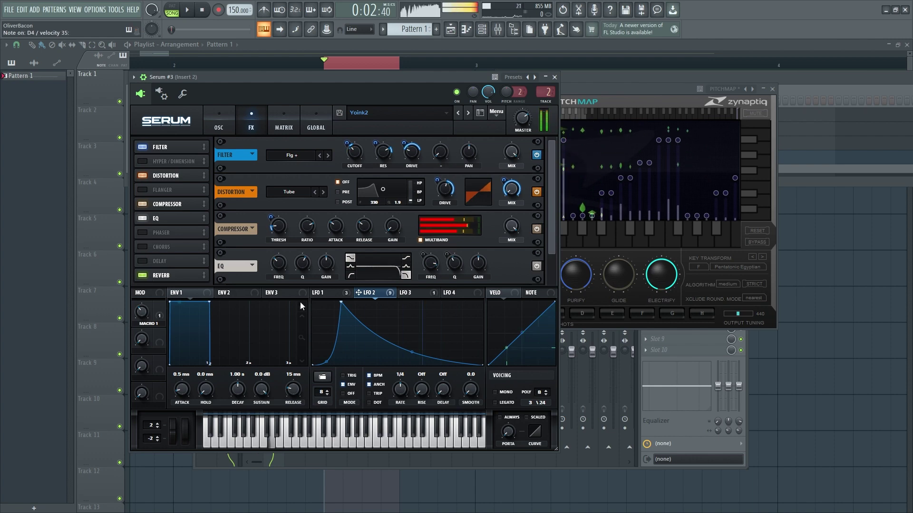
click(223, 123)
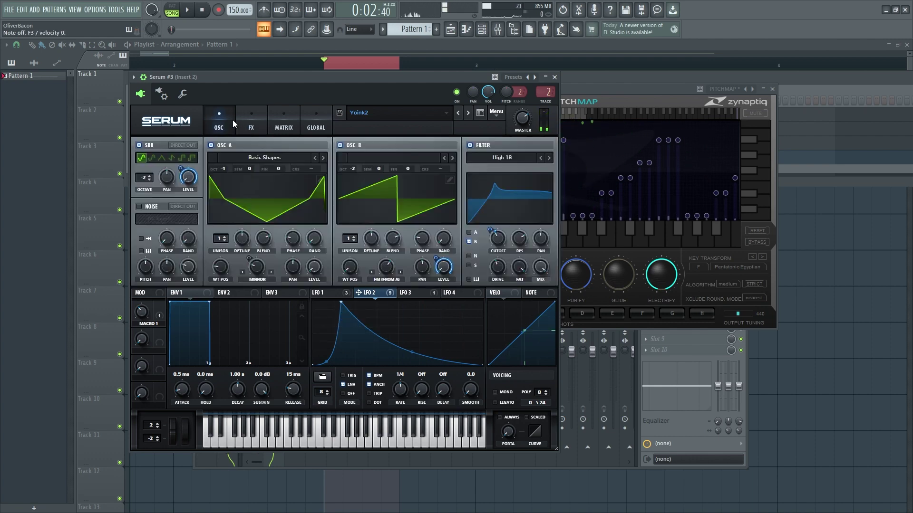
click(251, 123)
Bring the PITCHMAP plugin back up from the first effect slot of mixer Insert 2.
click(591, 91)
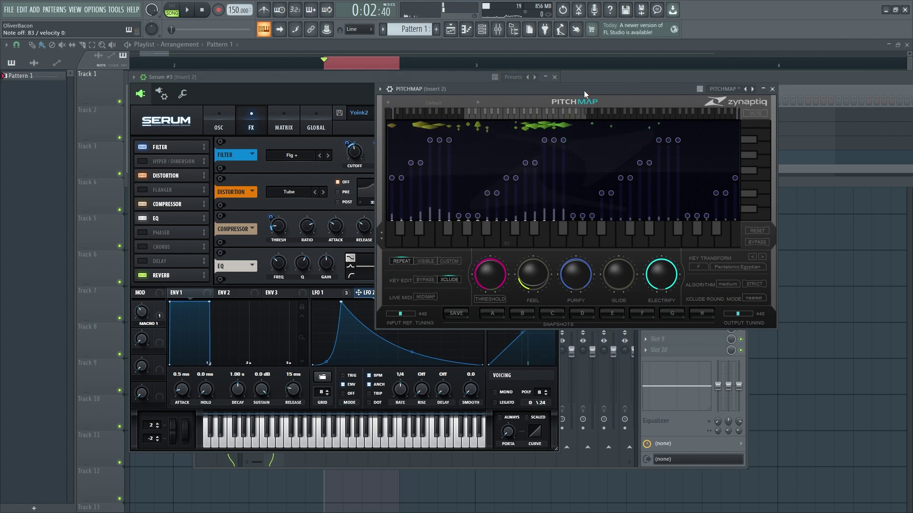
drag(583, 91, 712, 272)
click(801, 143)
double_click(713, 272)
click(659, 253)
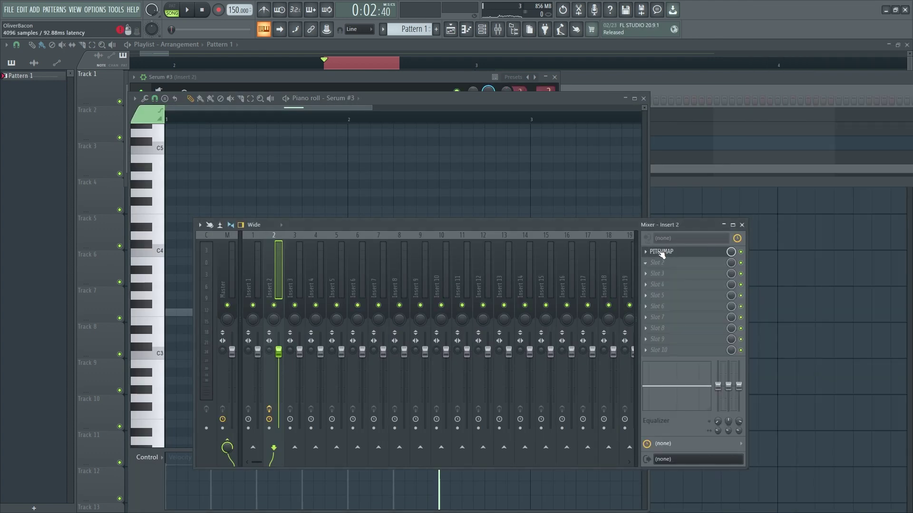
click(660, 252)
click(589, 272)
drag(484, 271, 457, 115)
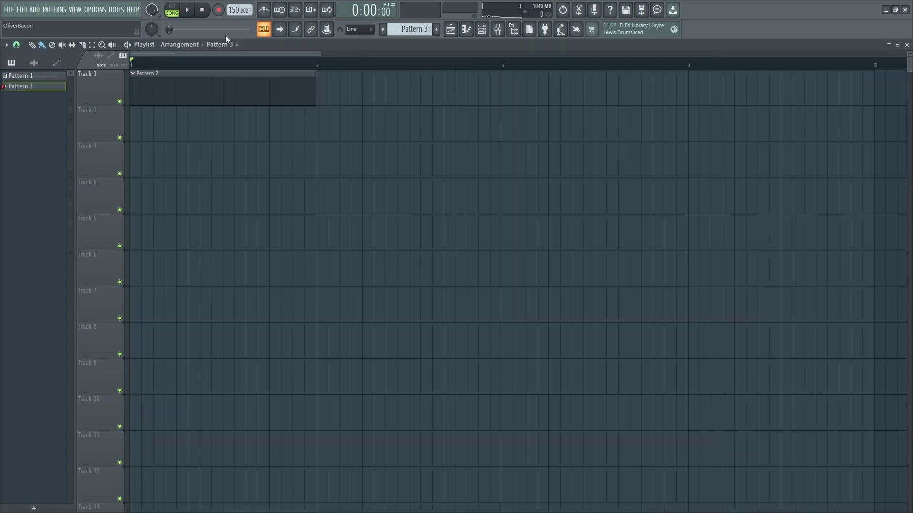
Open the Serum #5 channel holding the 7th Party Mix preset from the channel rack of Pattern 3.
click(481, 30)
right_click(214, 167)
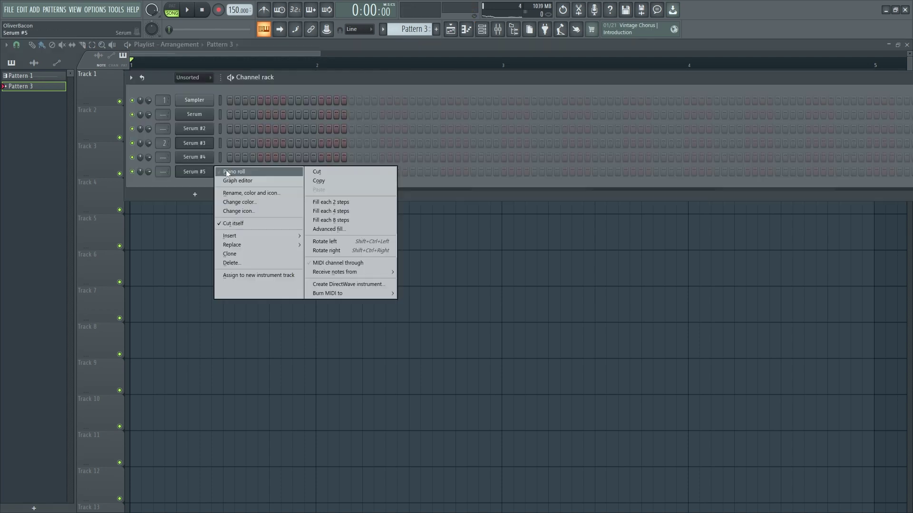
click(229, 179)
click(643, 99)
click(209, 179)
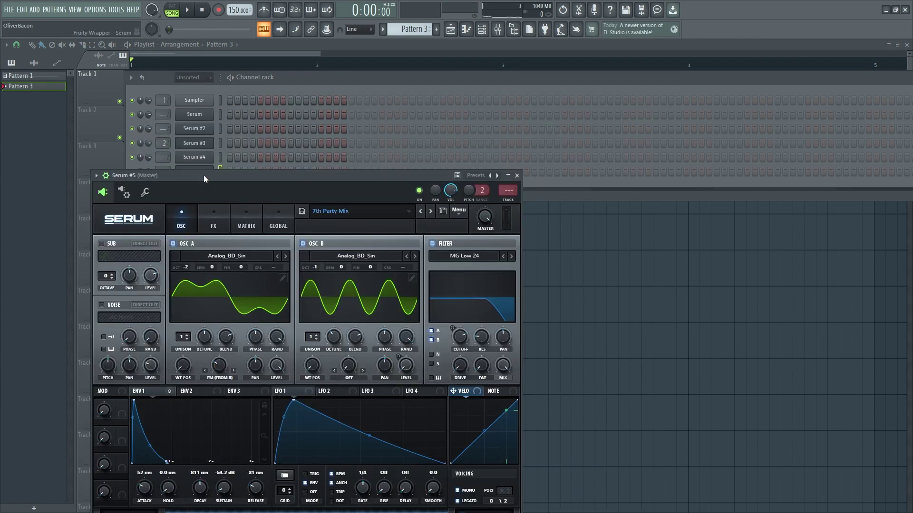
drag(241, 179, 330, 145)
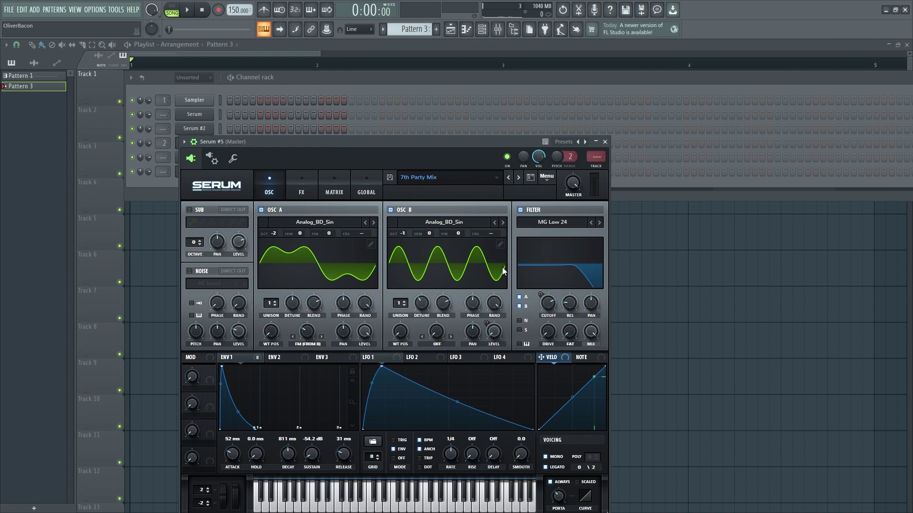
Examine the wavetables of oscillators B and A in Serum's table editor.
click(502, 246)
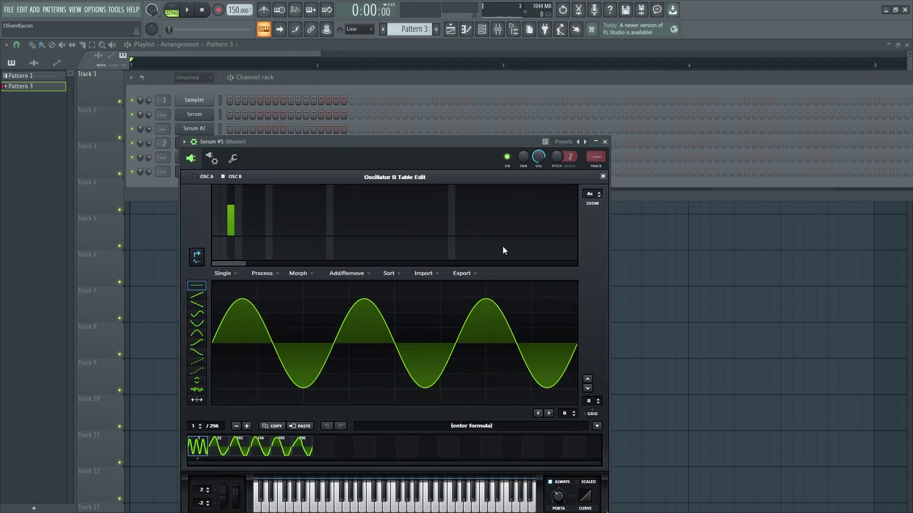
click(604, 180)
click(369, 245)
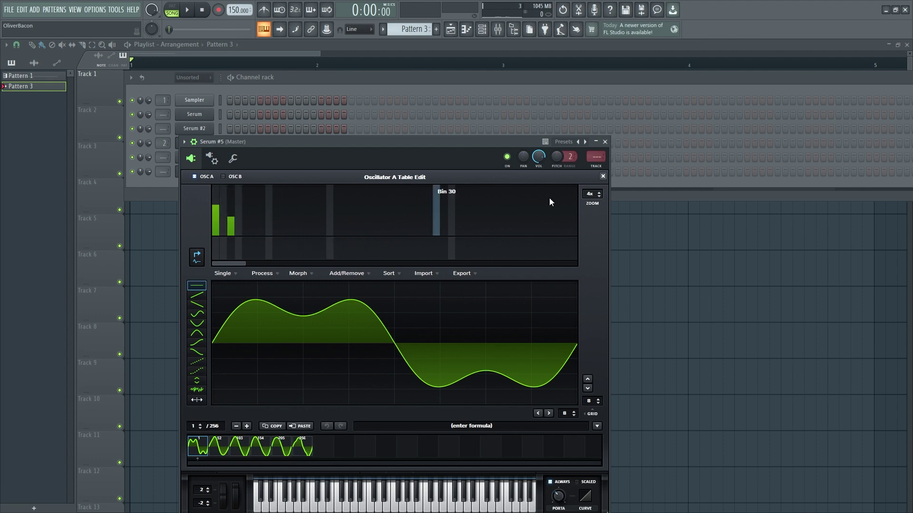
click(603, 176)
Redraw the third harmonic of oscillator B's wavetable at a higher level and close the table editor.
click(499, 244)
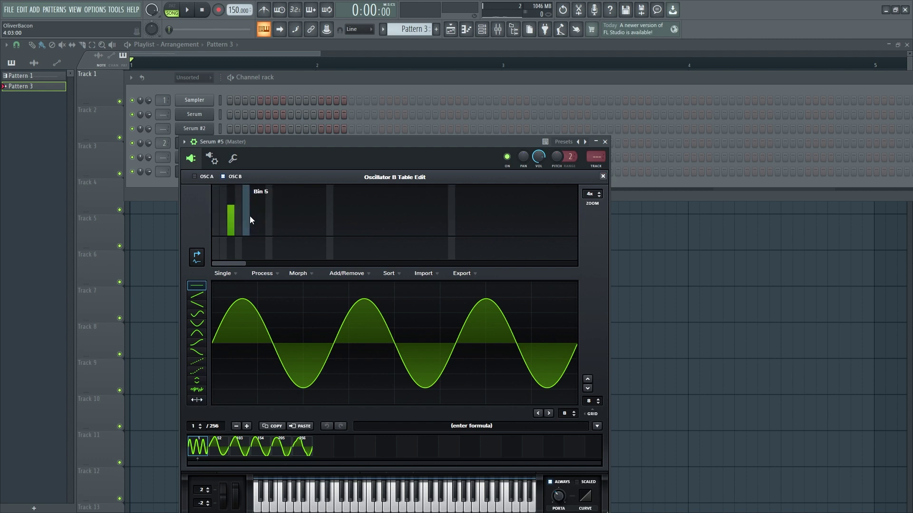
mouse_move(231, 257)
mouse_down()
mouse_move(215, 190)
mouse_move(234, 203)
mouse_up()
click(601, 178)
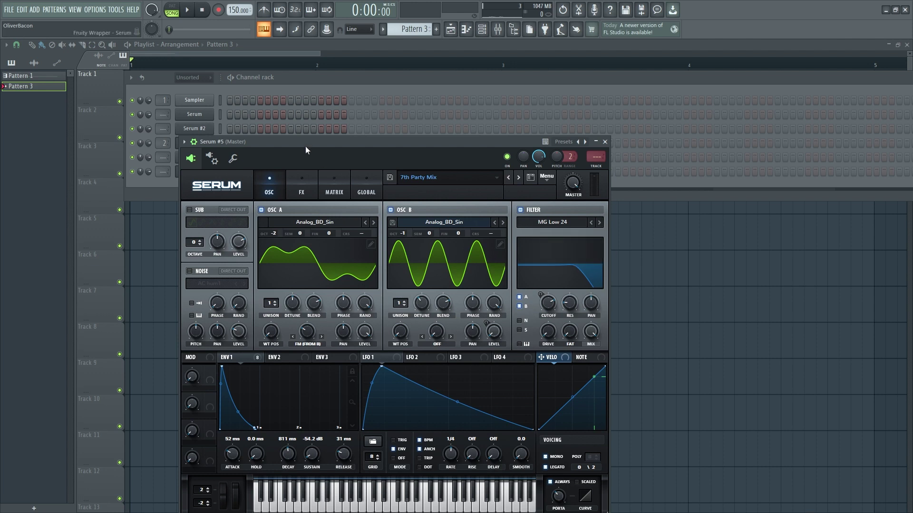
Move the Serum #5 window clear of the channel rack and try oscillator A's FM (FROM B) warp amount.
drag(306, 146, 420, 155)
drag(419, 156, 358, 84)
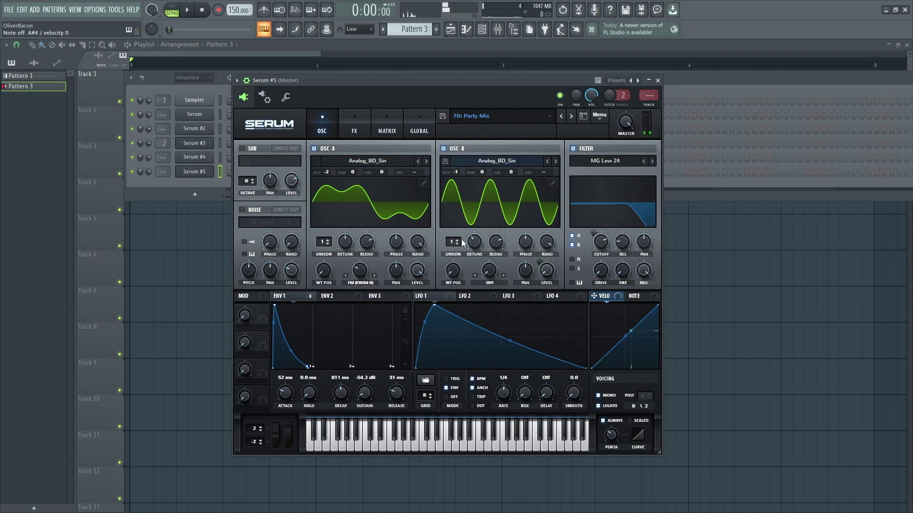
mouse_move(367, 266)
drag(366, 263, 371, 269)
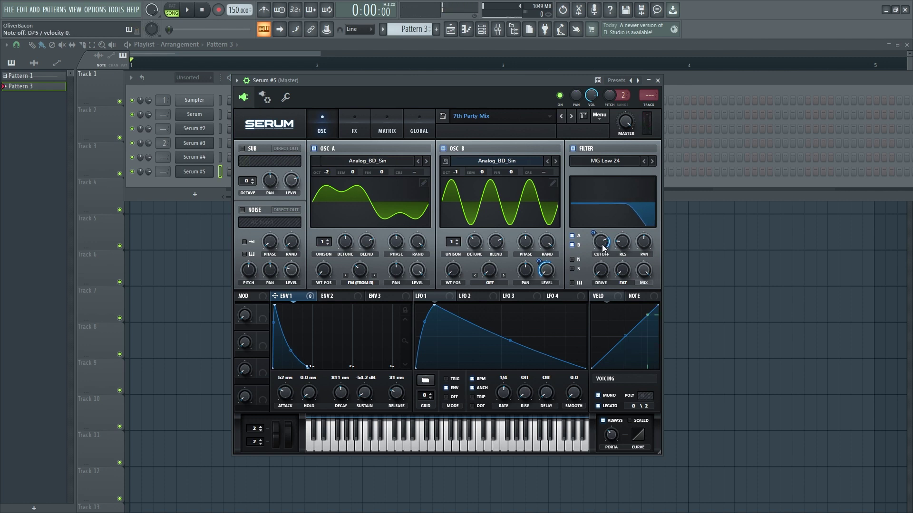
Lower the filter cutoff of the 7th Party Mix patch and adjust ENV 1's modulation amount on it.
drag(585, 254, 605, 289)
drag(593, 233, 595, 285)
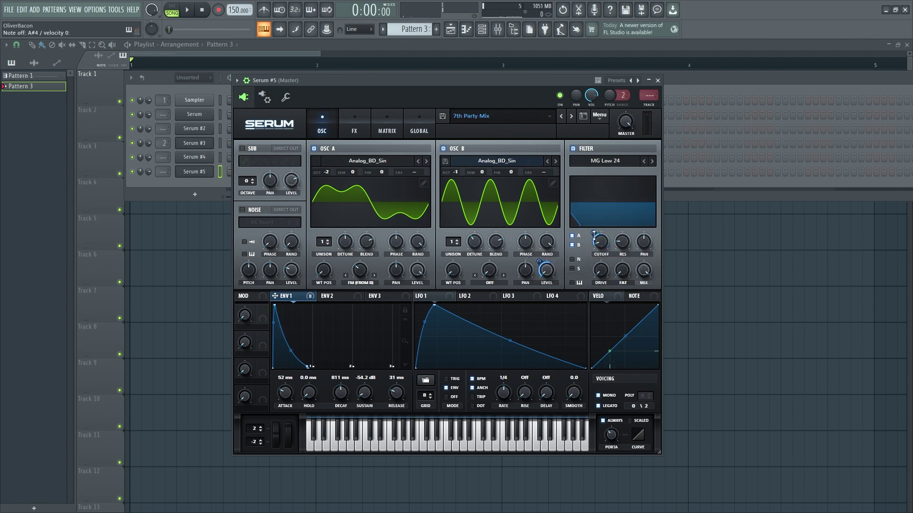
Readjust ENV 1's modulation amount on the filter cutoff, shorten its attack to 2.4 ms and make its decay curve less steep.
mouse_move(594, 233)
mouse_down()
mouse_move(597, 243)
mouse_move(609, 234)
mouse_up()
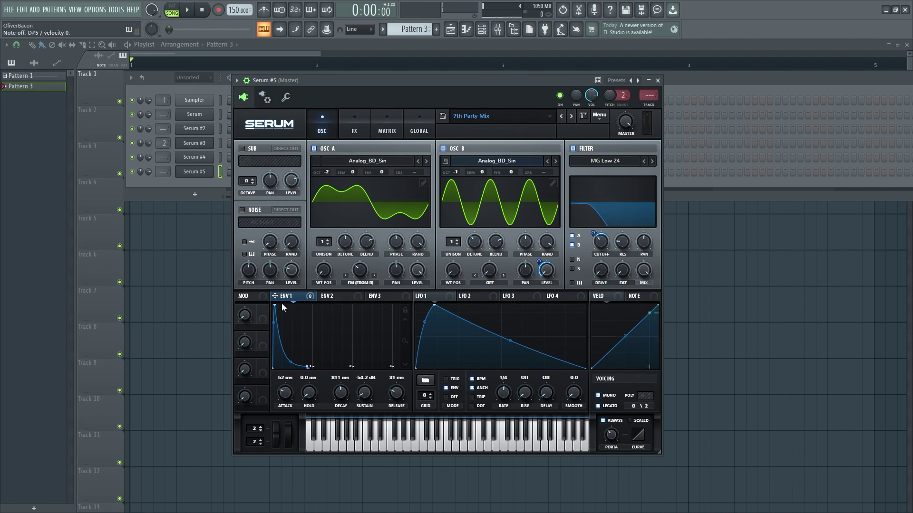
drag(283, 391, 287, 408)
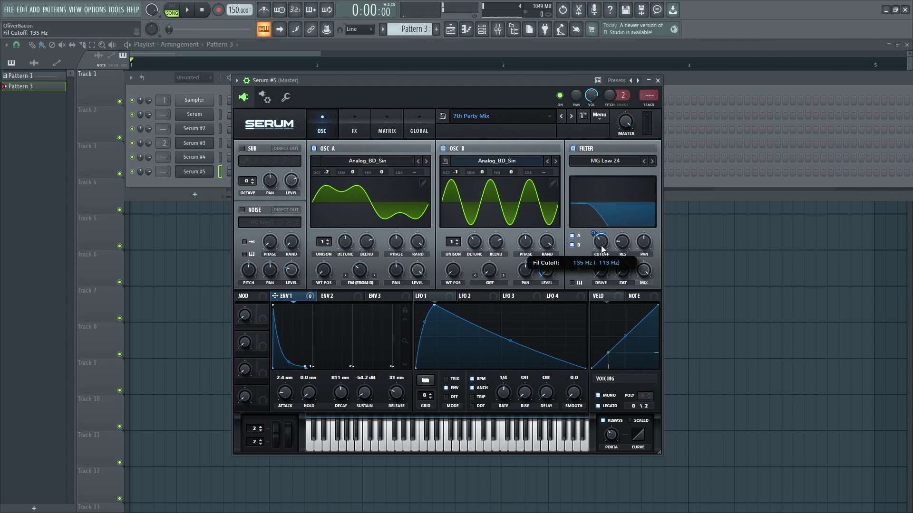
drag(290, 363, 295, 355)
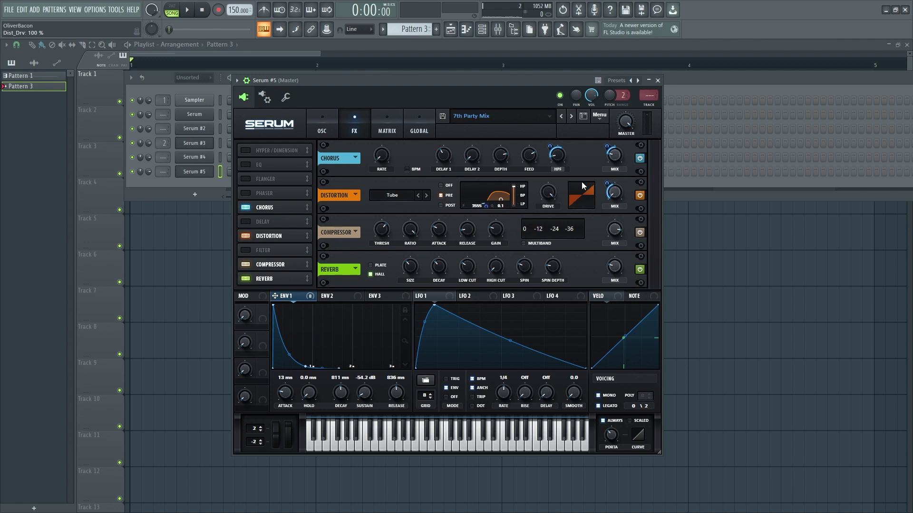
Bypass and re-enable the Distortion effect of the 7th Party Mix patch, and toggle its Reverb effect.
click(640, 194)
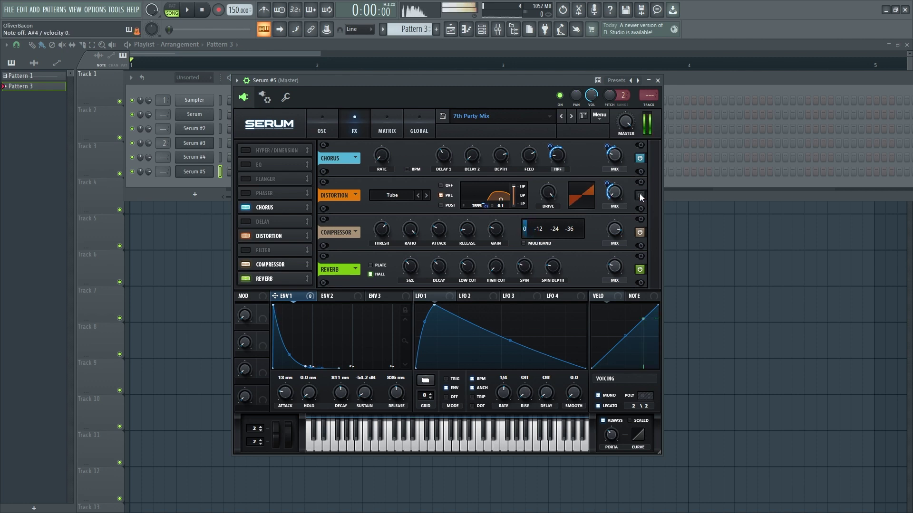
click(640, 195)
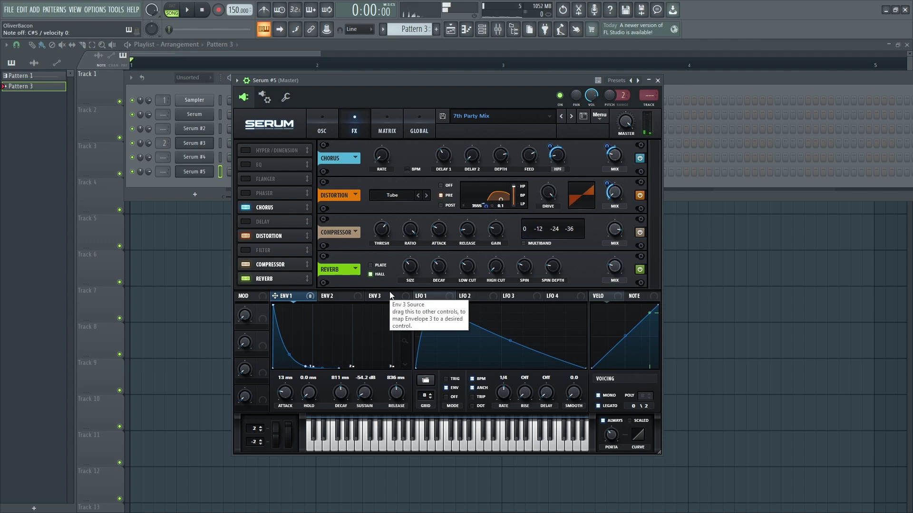
click(639, 270)
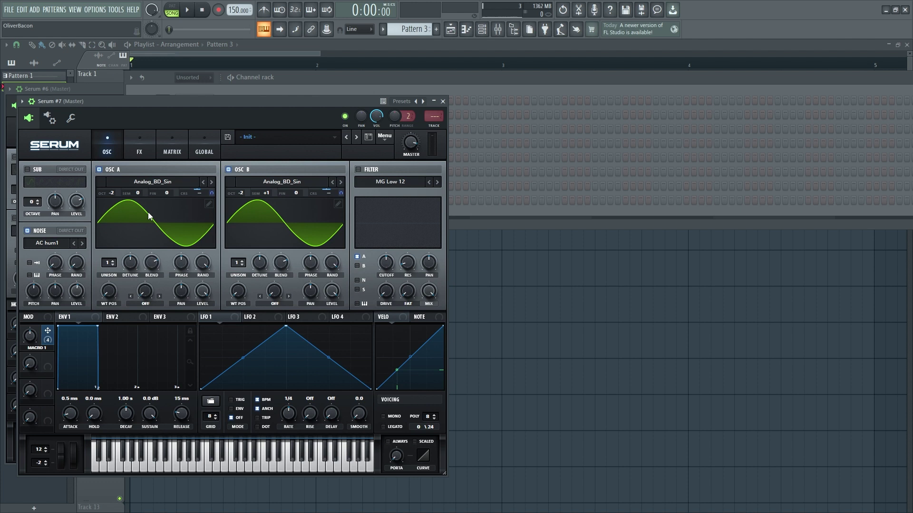
Reposition the Serum #7 window, try Macro 1 with oscillator B at +4 semitones, and return oscillator B to 0 semitones.
drag(104, 98, 99, 82)
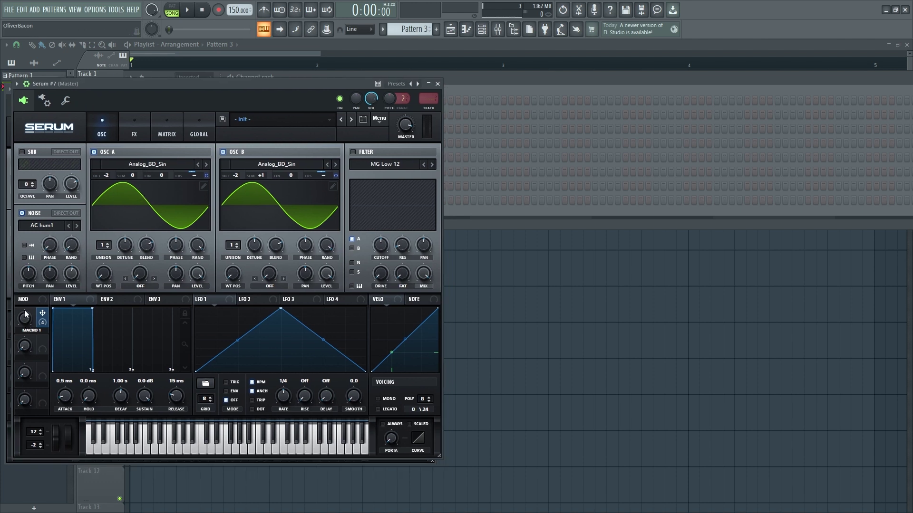
drag(25, 319, 16, 384)
drag(265, 181, 265, 167)
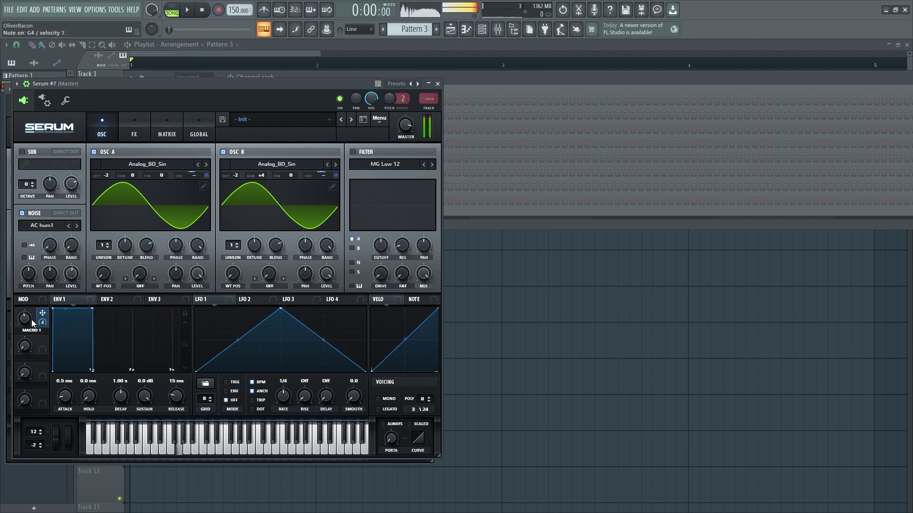
mouse_move(261, 176)
mouse_down()
mouse_move(258, 244)
mouse_move(267, 193)
mouse_up()
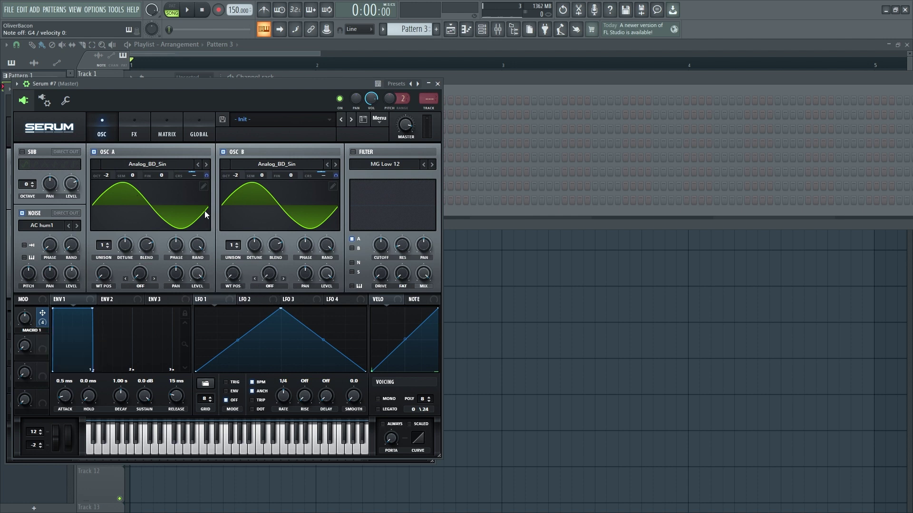
Sweep Macro 1 and adjust its modulation amounts on the coarse pitch of oscillators A and B.
drag(25, 317, 35, 281)
drag(207, 174, 207, 173)
drag(336, 175, 350, 150)
drag(338, 176, 339, 195)
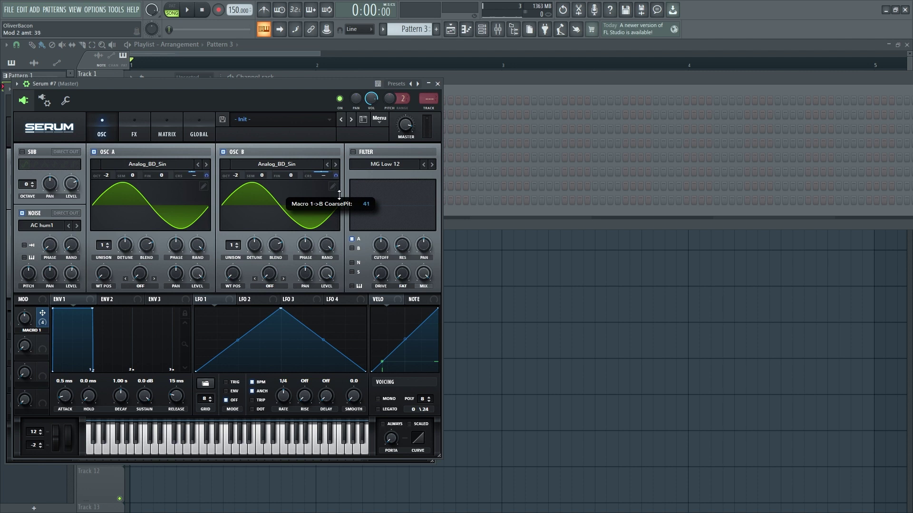
drag(341, 234, 341, 235)
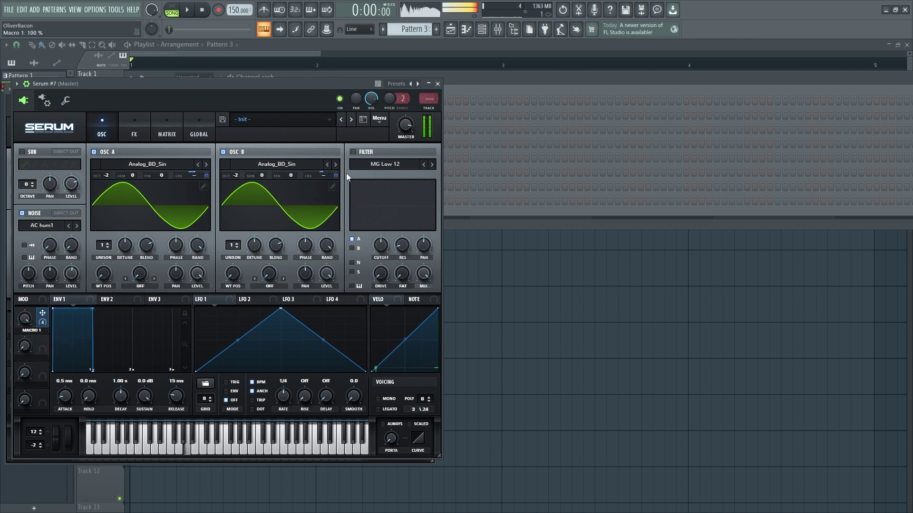
Fine-tune Macro 1's modulation amount on oscillator B's coarse pitch while sweeping Macro 1 to test it.
drag(337, 177, 344, 195)
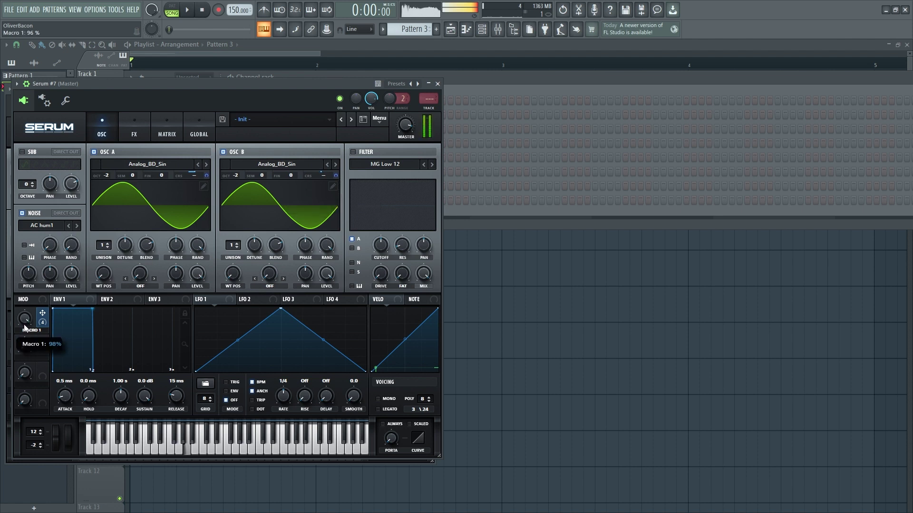
drag(30, 392, 35, 377)
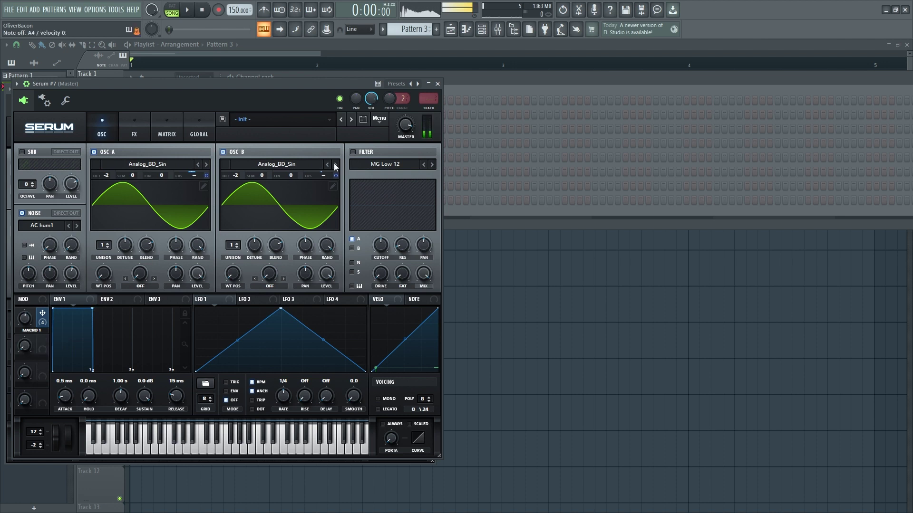
drag(336, 177, 340, 164)
drag(26, 318, 60, 346)
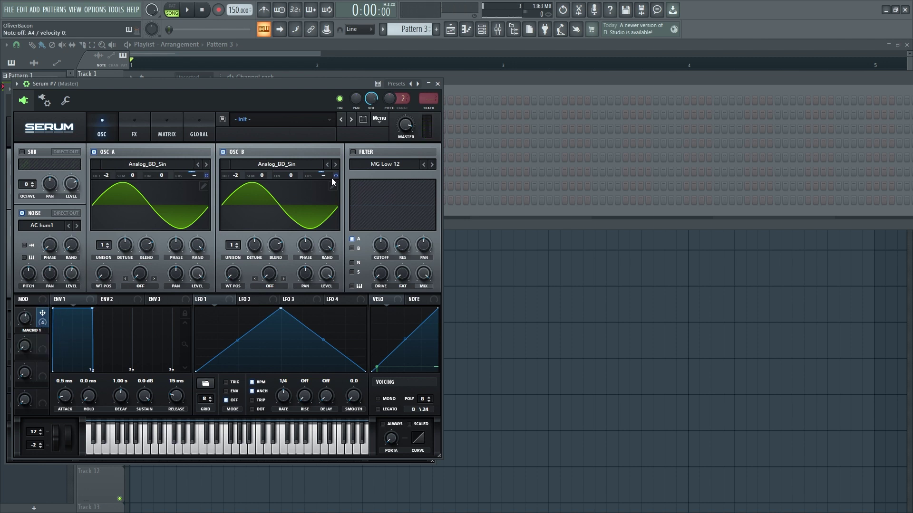
Check the oscillators' coarse-pitch modulation and the noise oscillator's level, and set Macro 1 to 50%.
mouse_move(29, 329)
drag(29, 326, 29, 330)
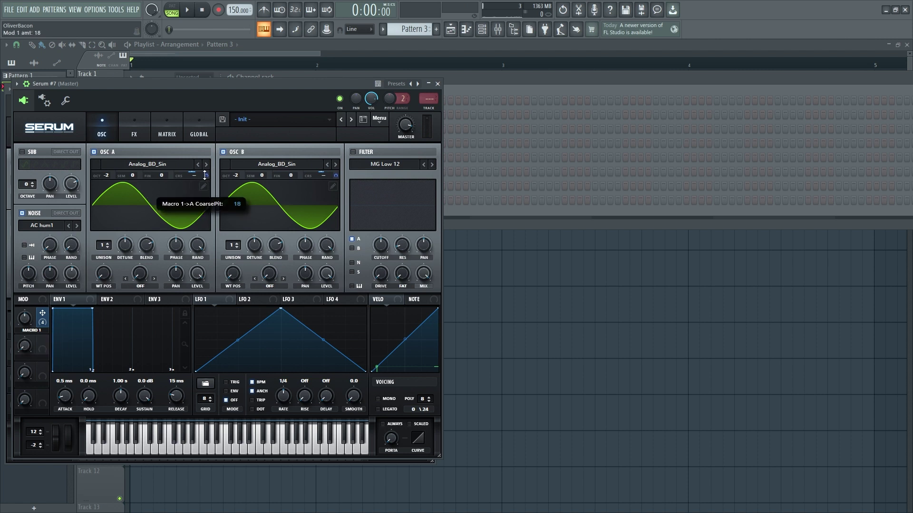
mouse_move(338, 176)
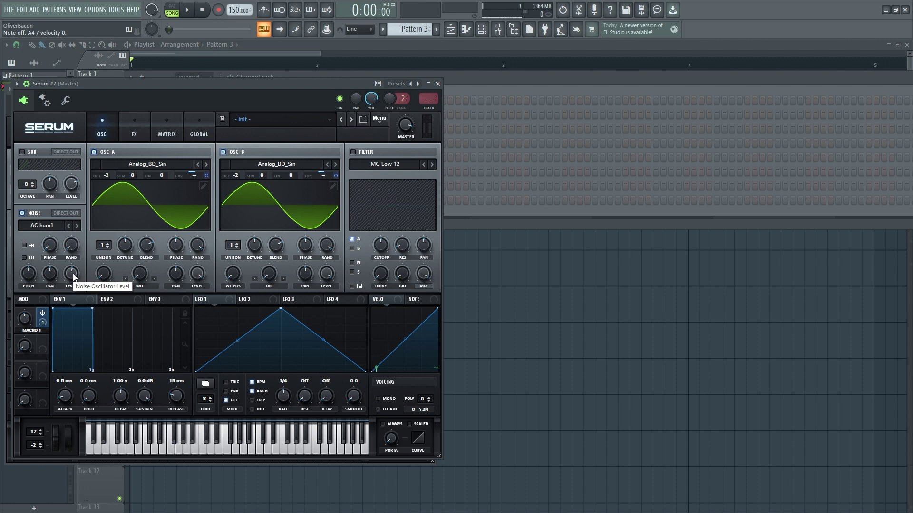
drag(73, 277, 46, 351)
mouse_move(25, 318)
mouse_down()
mouse_move(32, 280)
mouse_move(36, 326)
mouse_up()
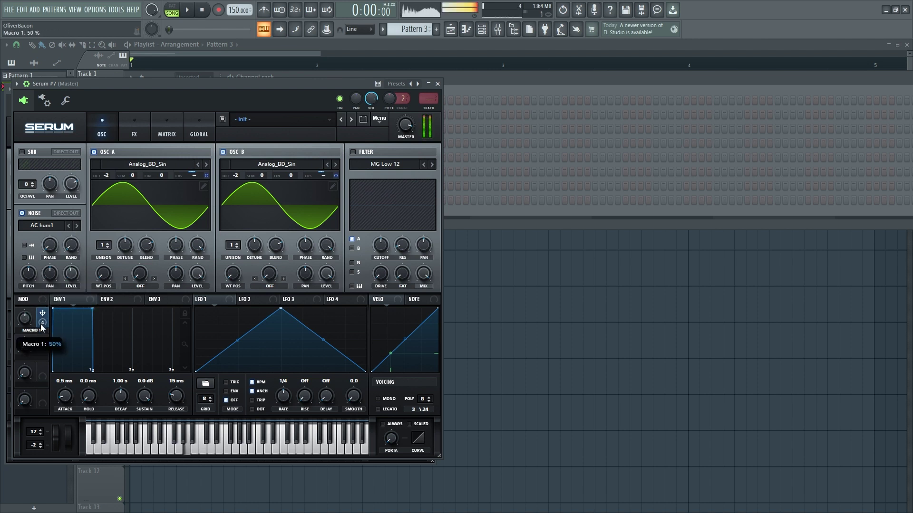
Sweep Macro 1 to demonstrate its modulation of the EQ frequency in the effects chain, and enable the Chorus effect.
click(133, 129)
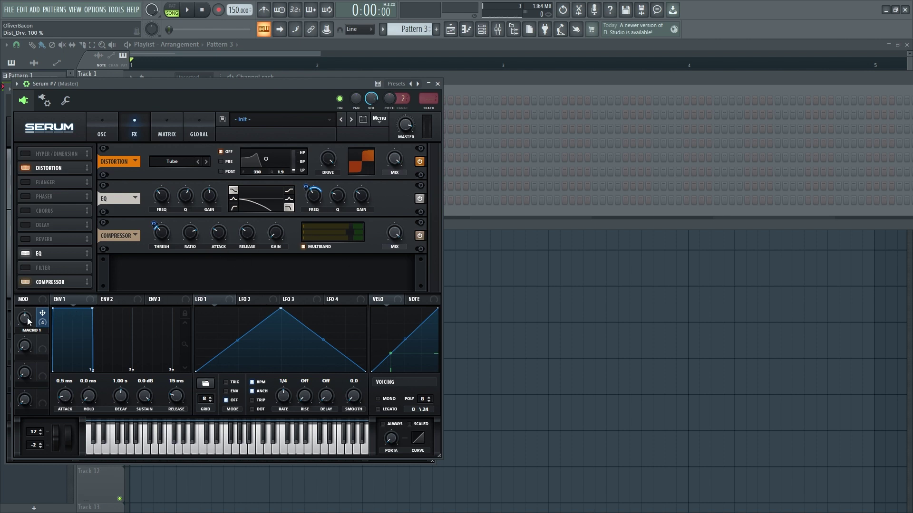
mouse_move(28, 318)
mouse_down()
mouse_move(37, 274)
mouse_move(34, 313)
mouse_up()
mouse_move(307, 187)
drag(35, 309, 51, 330)
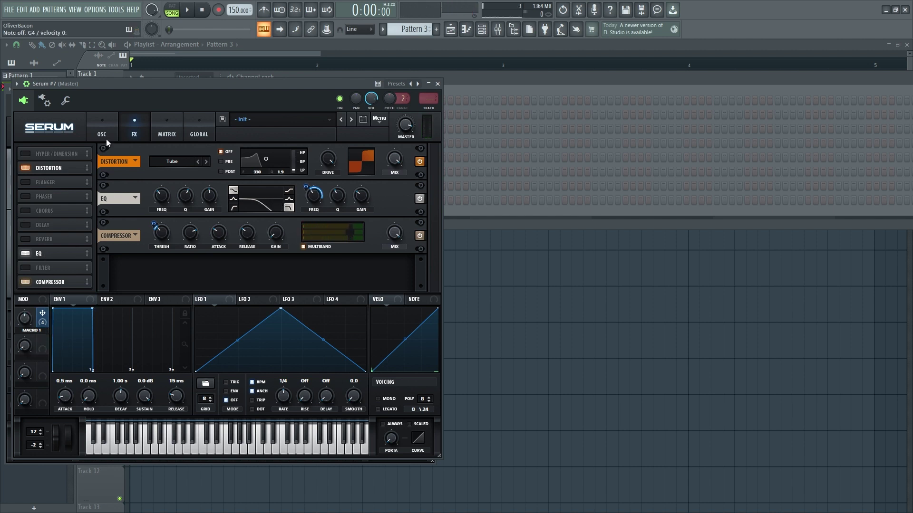
click(25, 210)
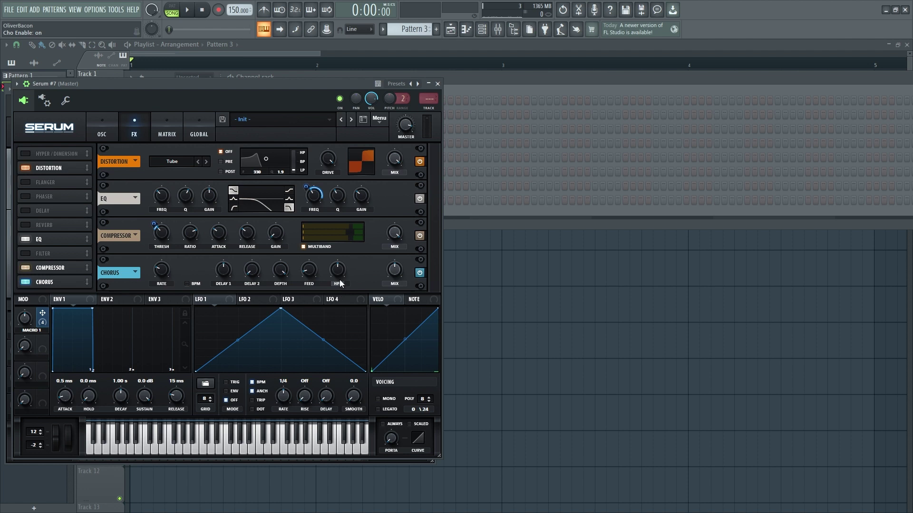